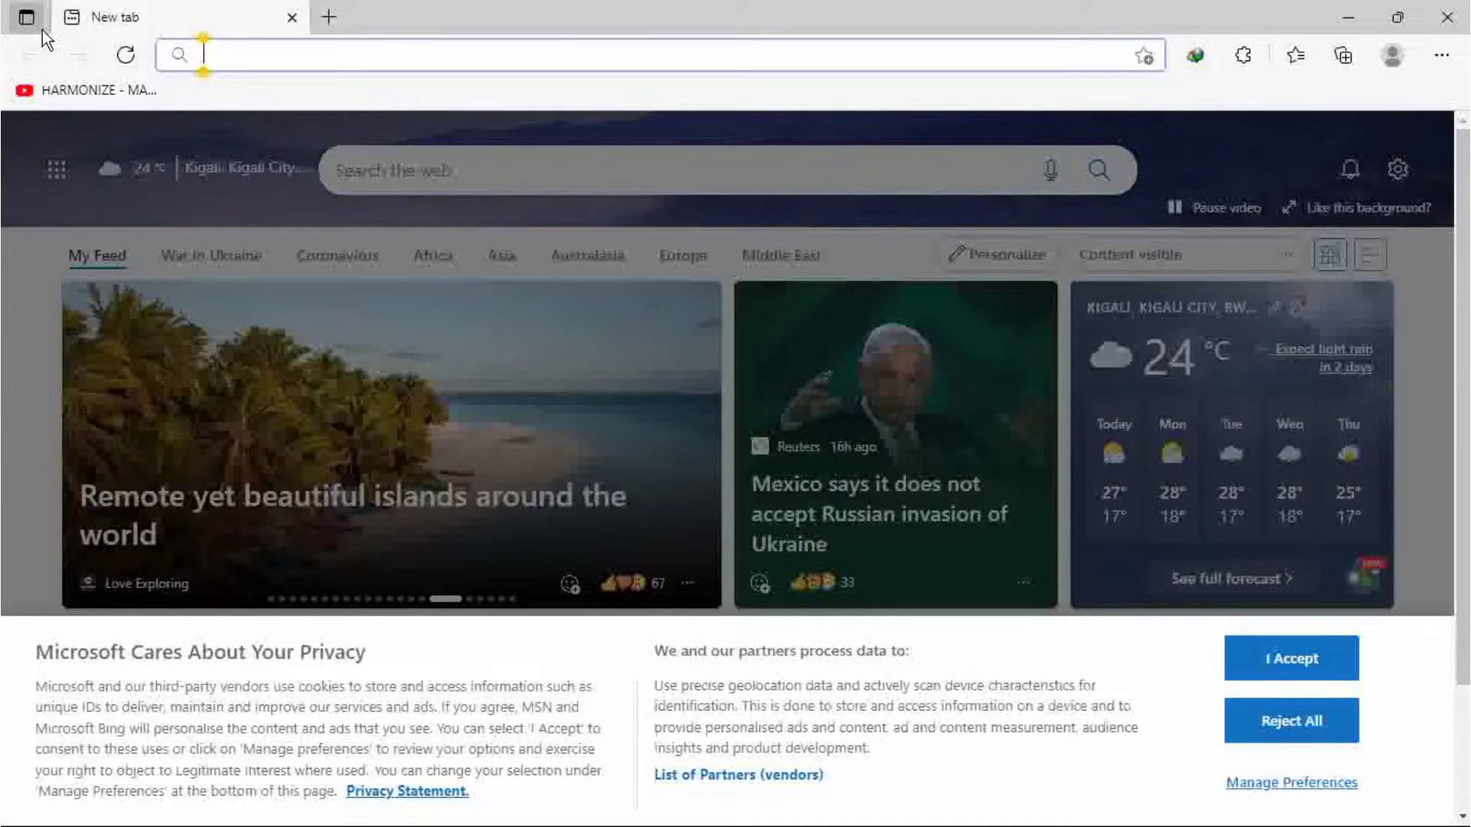
# Go to the google.com home page
pyautogui.write('gog')
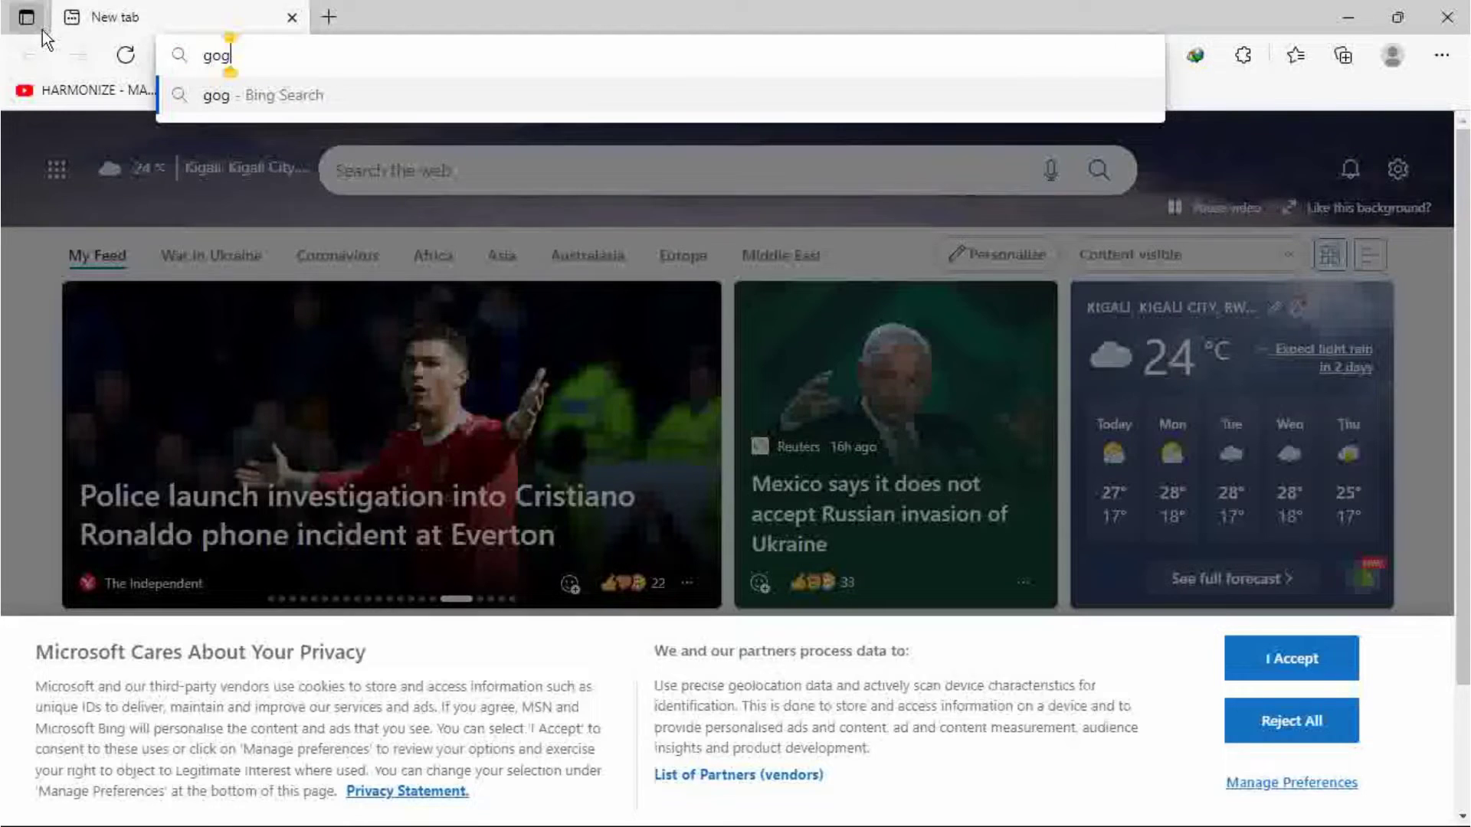
pyautogui.press('BackSpace')
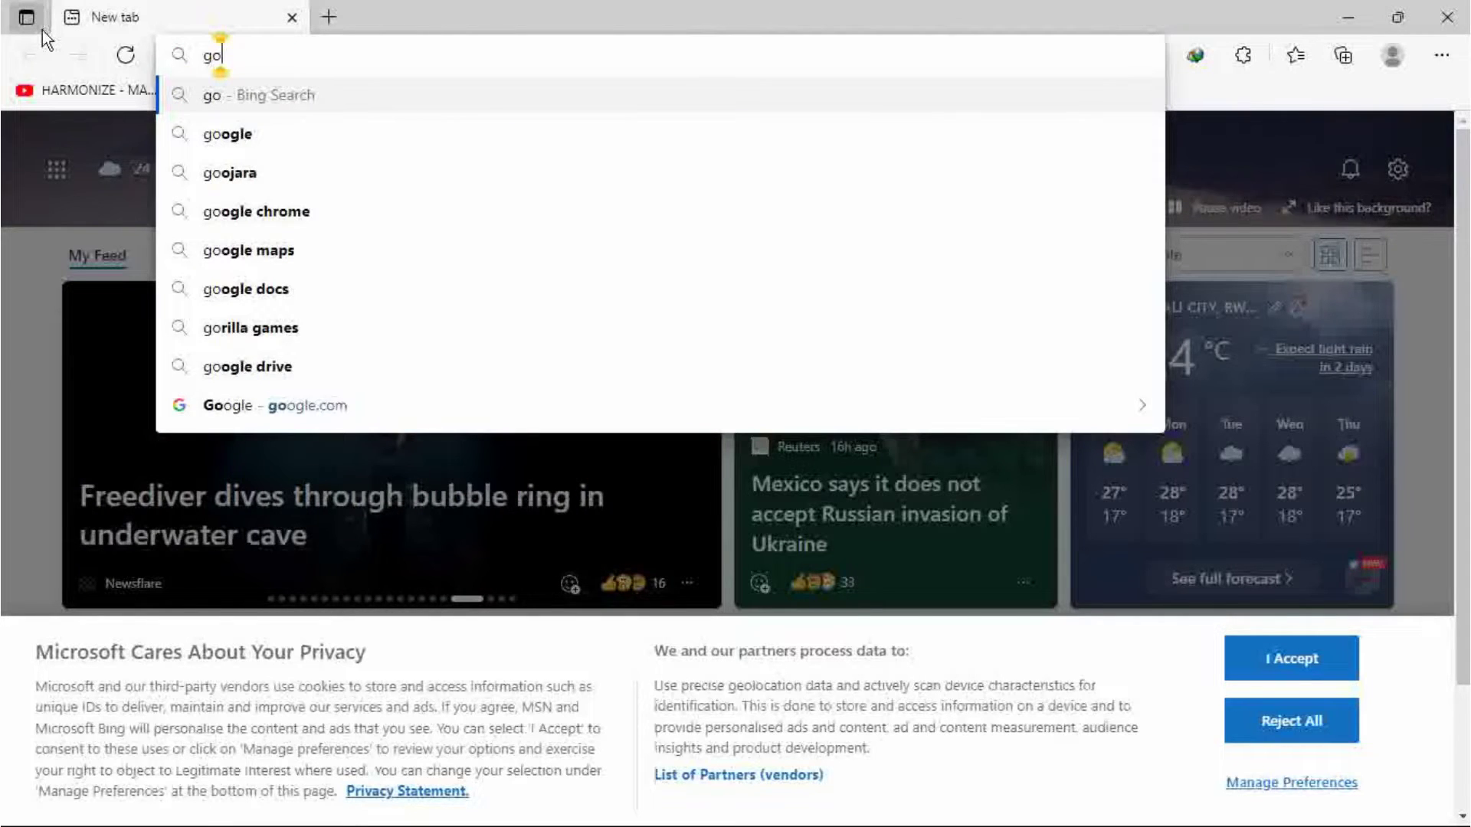
pyautogui.write('o')
pyautogui.press('Return')
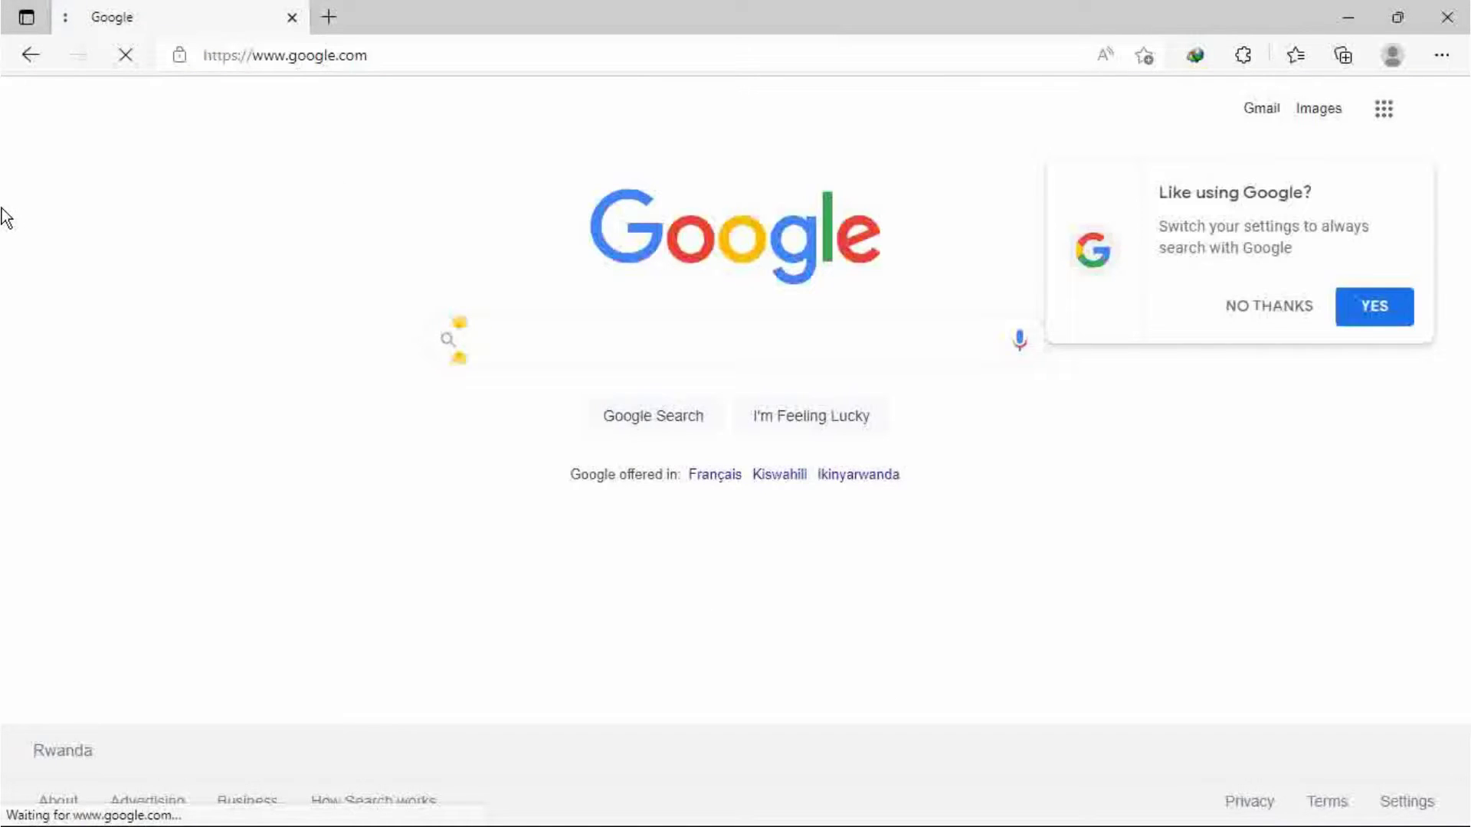
# Search 'stair archicad 3d objects library free download' and open the Objects for Archicad - Graphisoft result
pyautogui.write('st')
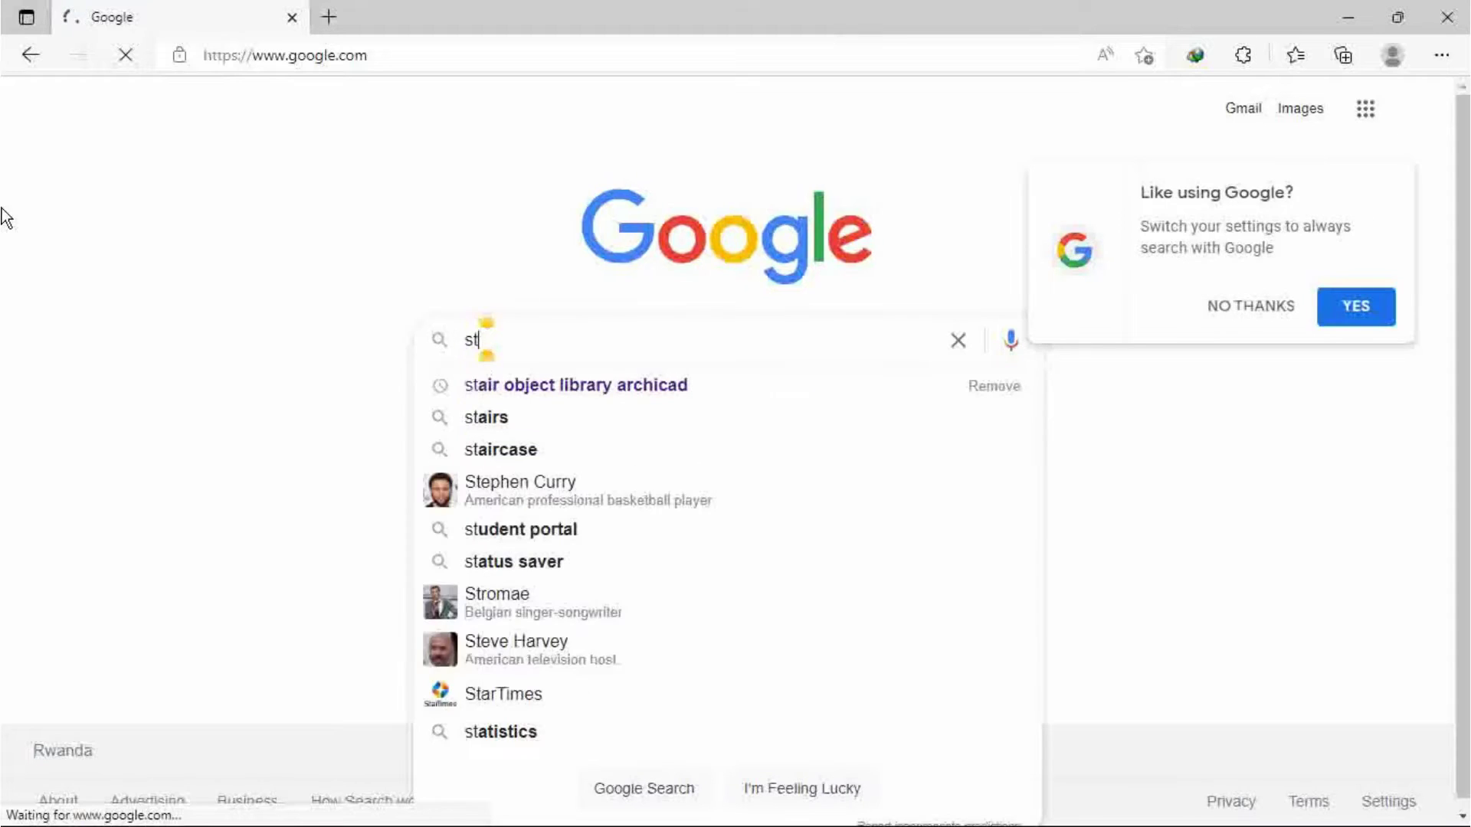
pyautogui.click(1273, 313)
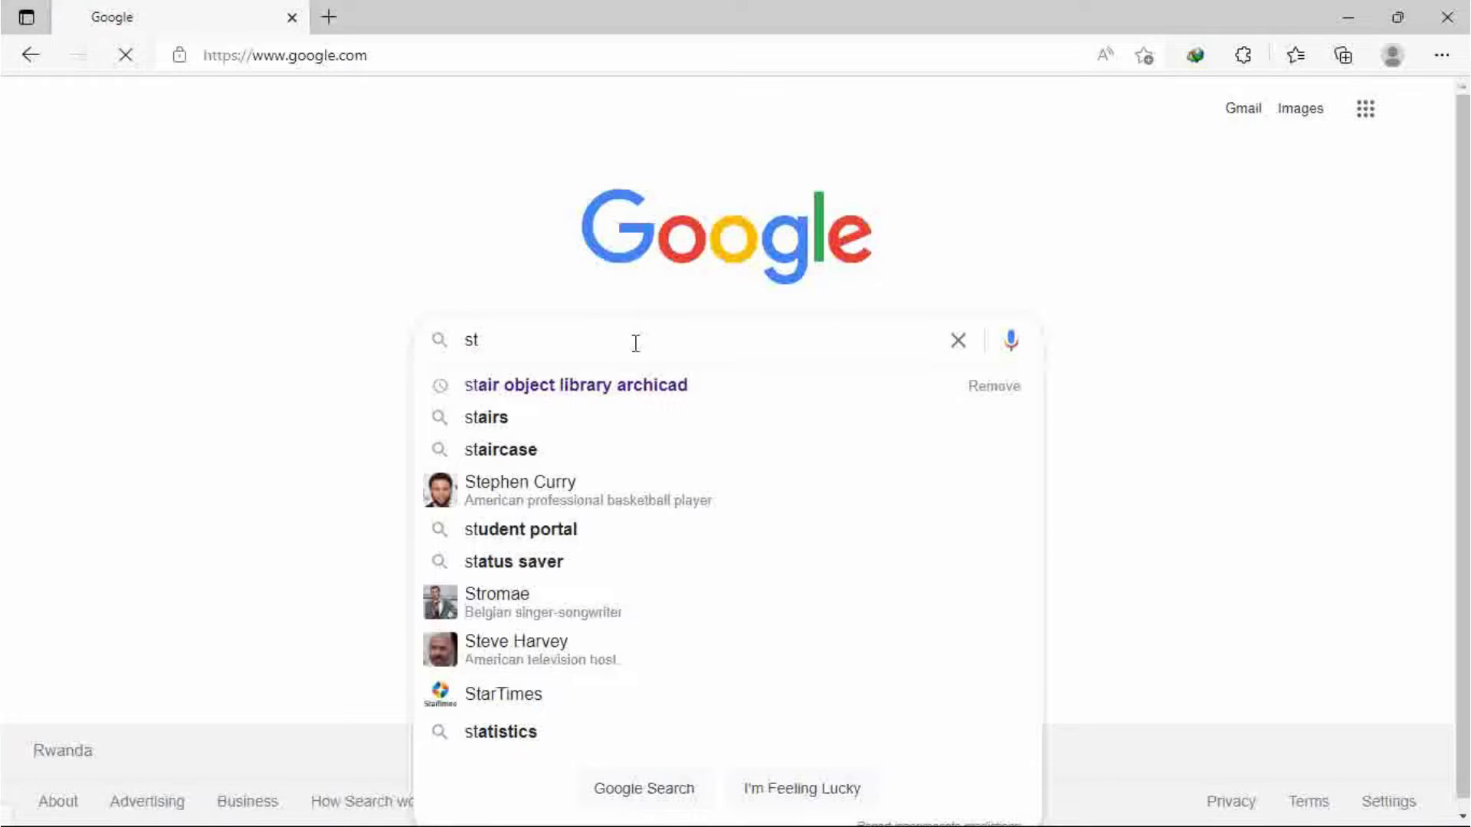
pyautogui.click(574, 387)
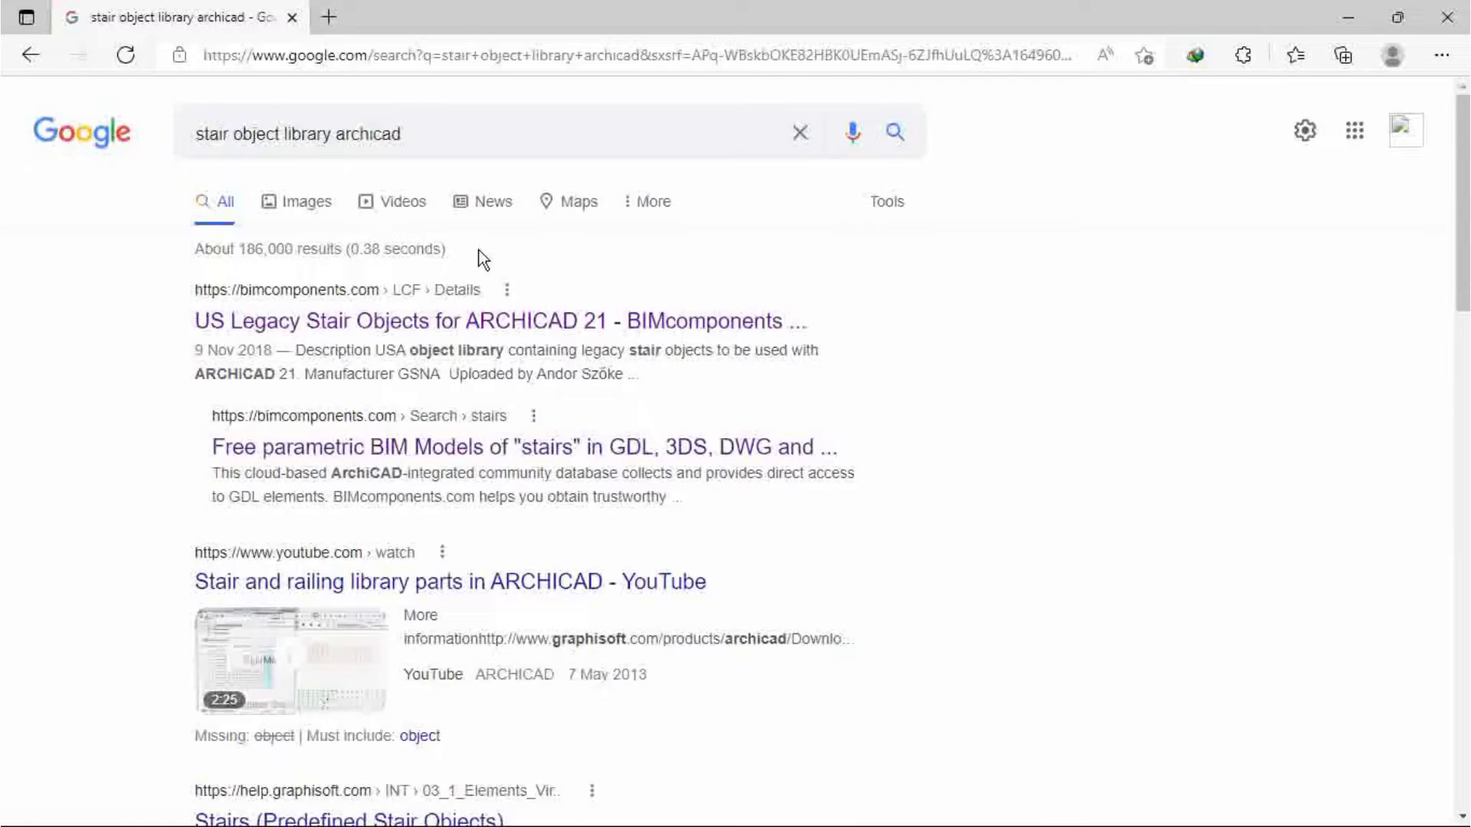
pyautogui.click(432, 140)
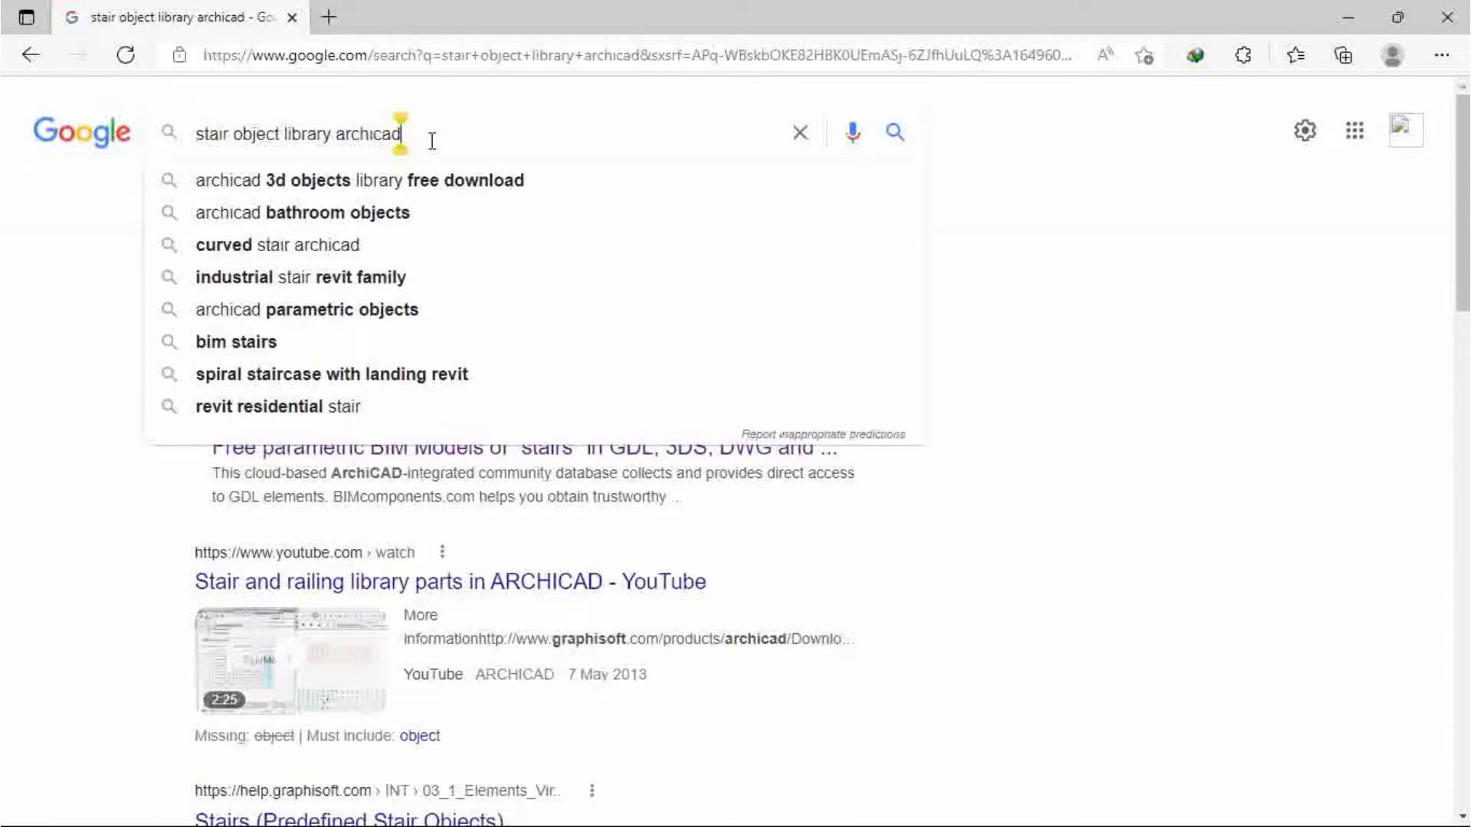
pyautogui.click(337, 184)
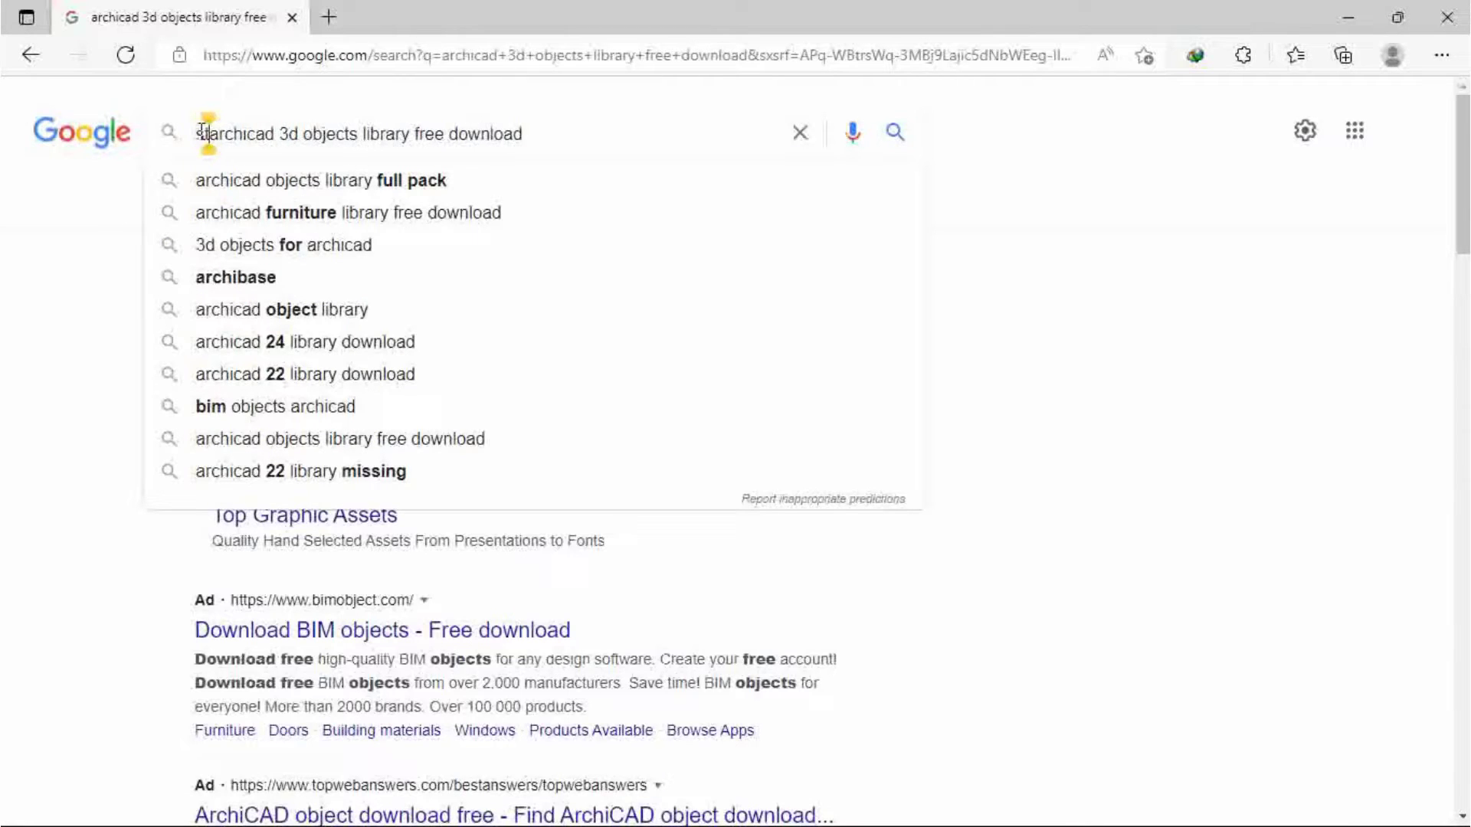
pyautogui.write('stair')
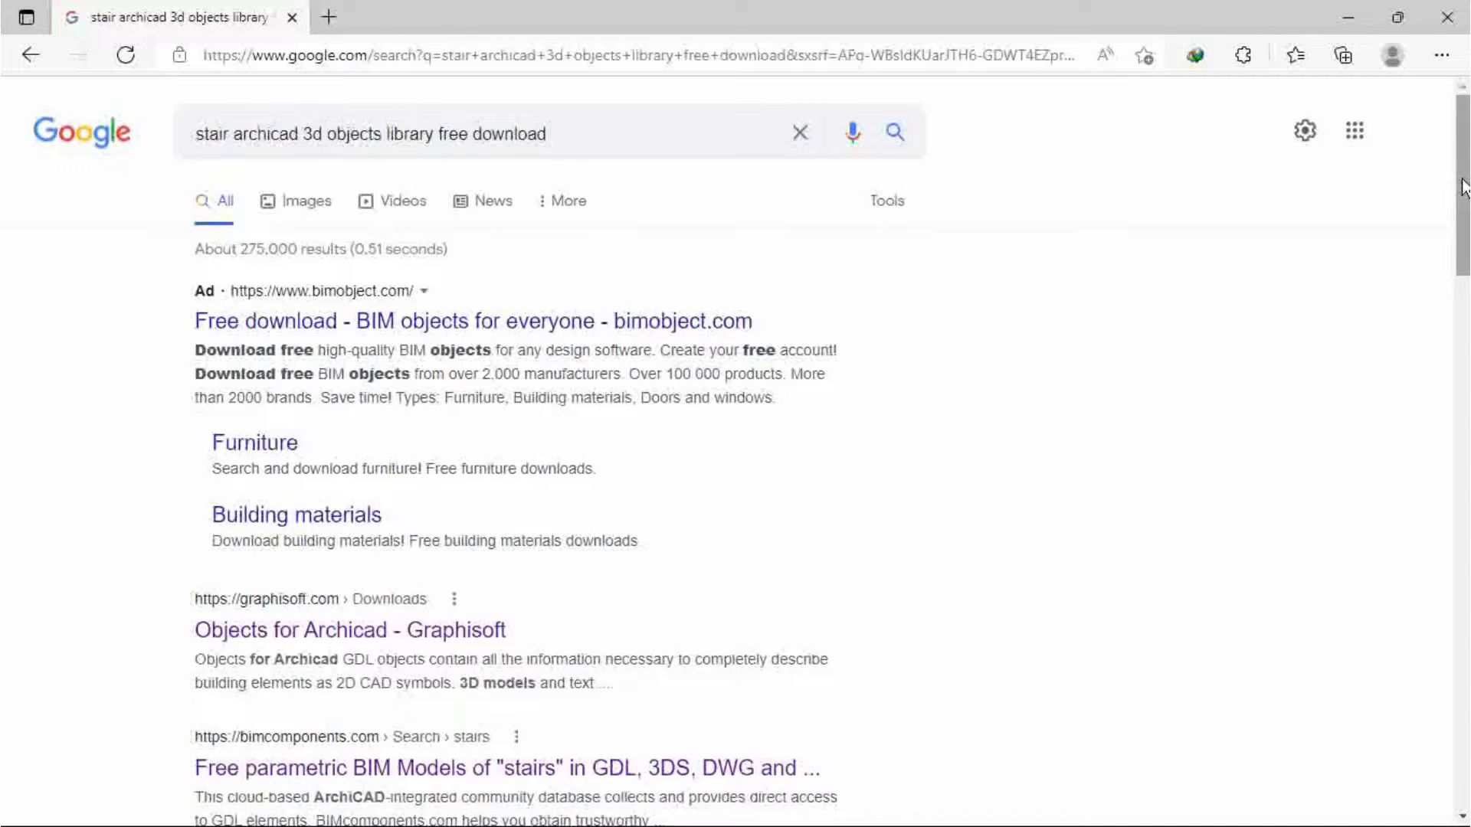
pyautogui.moveTo(1457, 188); pyautogui.dragTo(1458, 206)
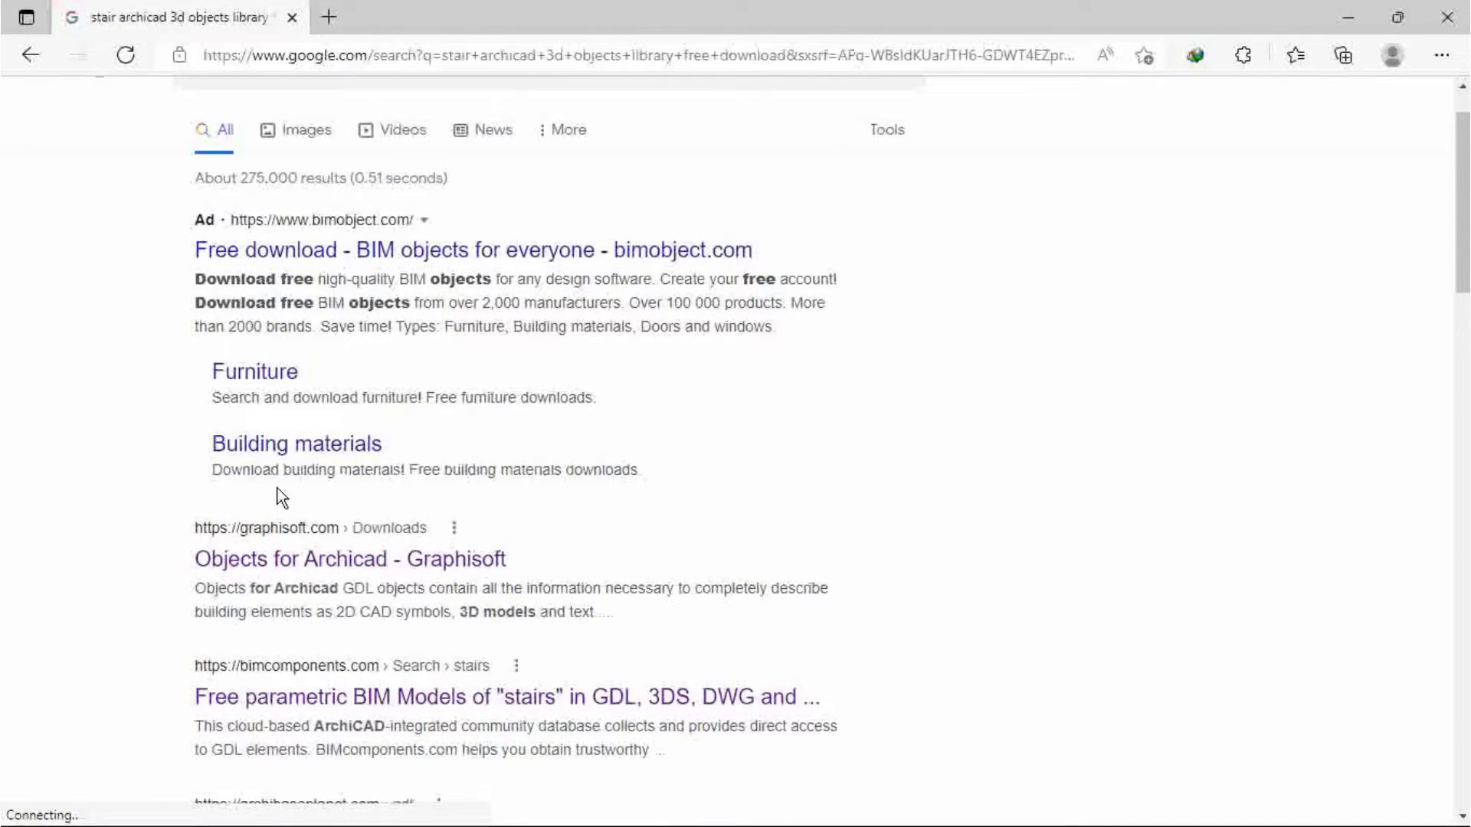
pyautogui.click(252, 540)
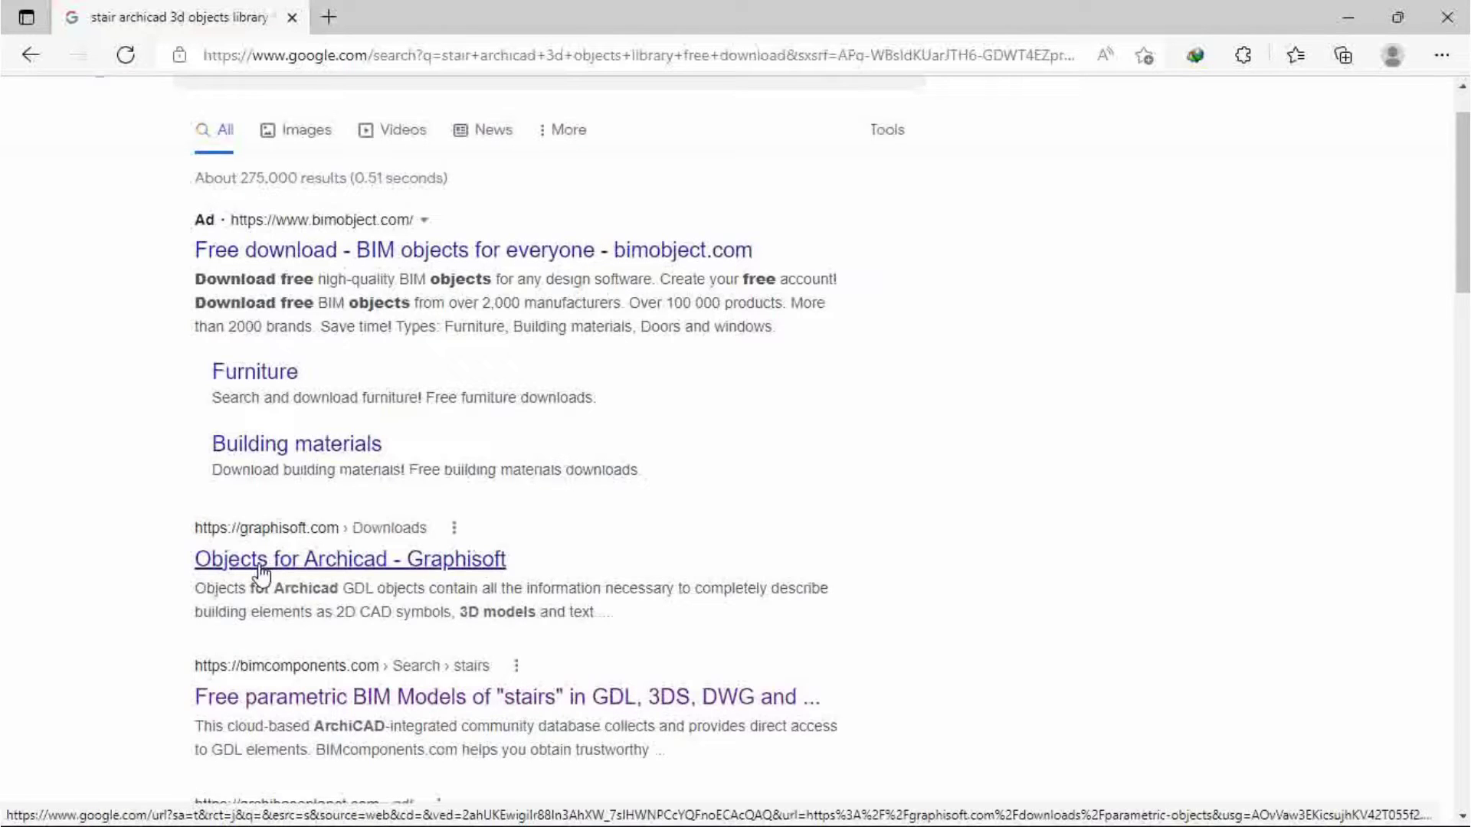
# Open Graphisoft's Objects for Archicad page and follow its BIMcomponents.com download site link
pyautogui.click(260, 568)
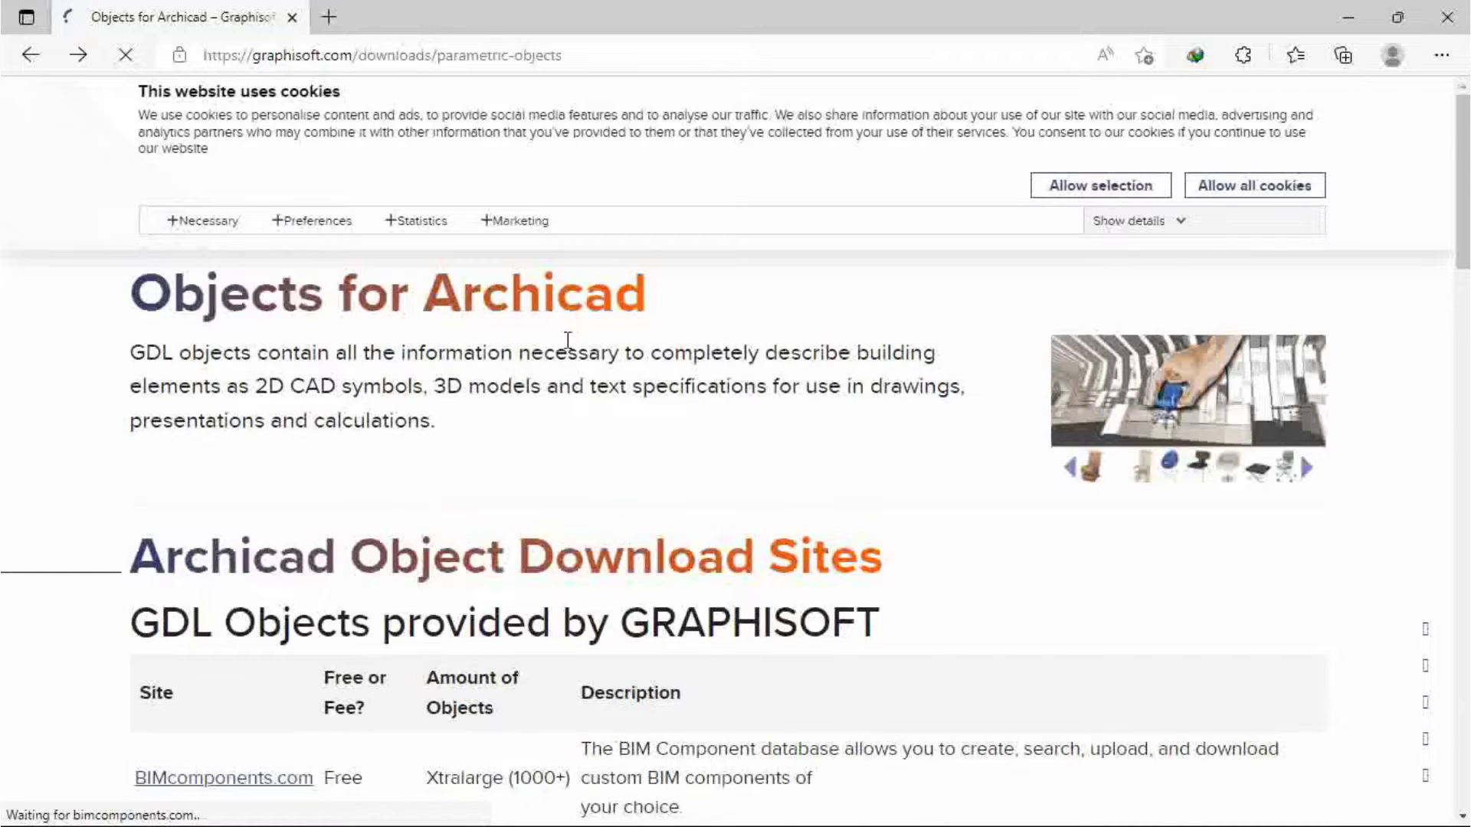
pyautogui.scroll(-3, 567, 341)
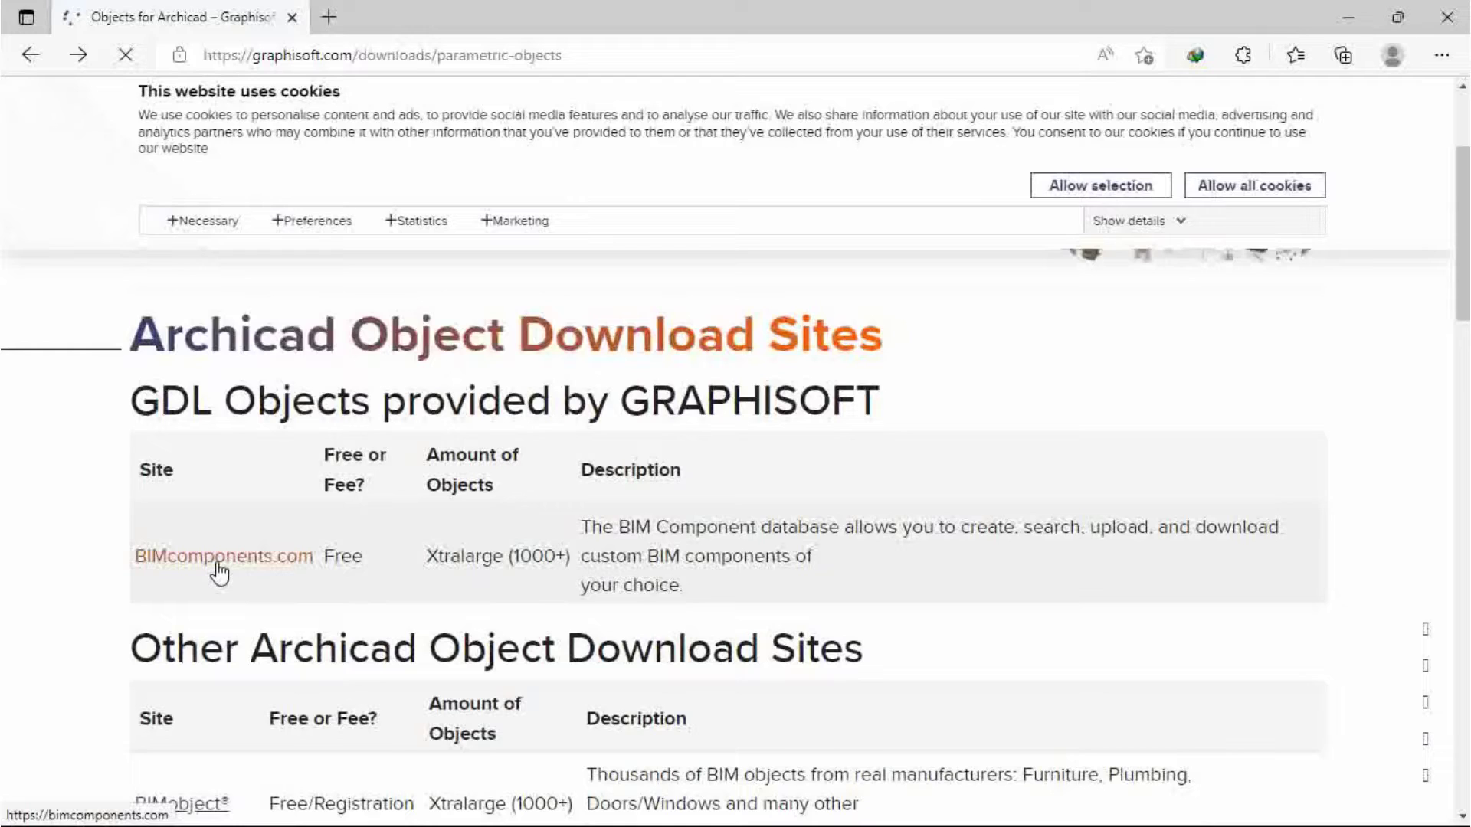
pyautogui.click(265, 565)
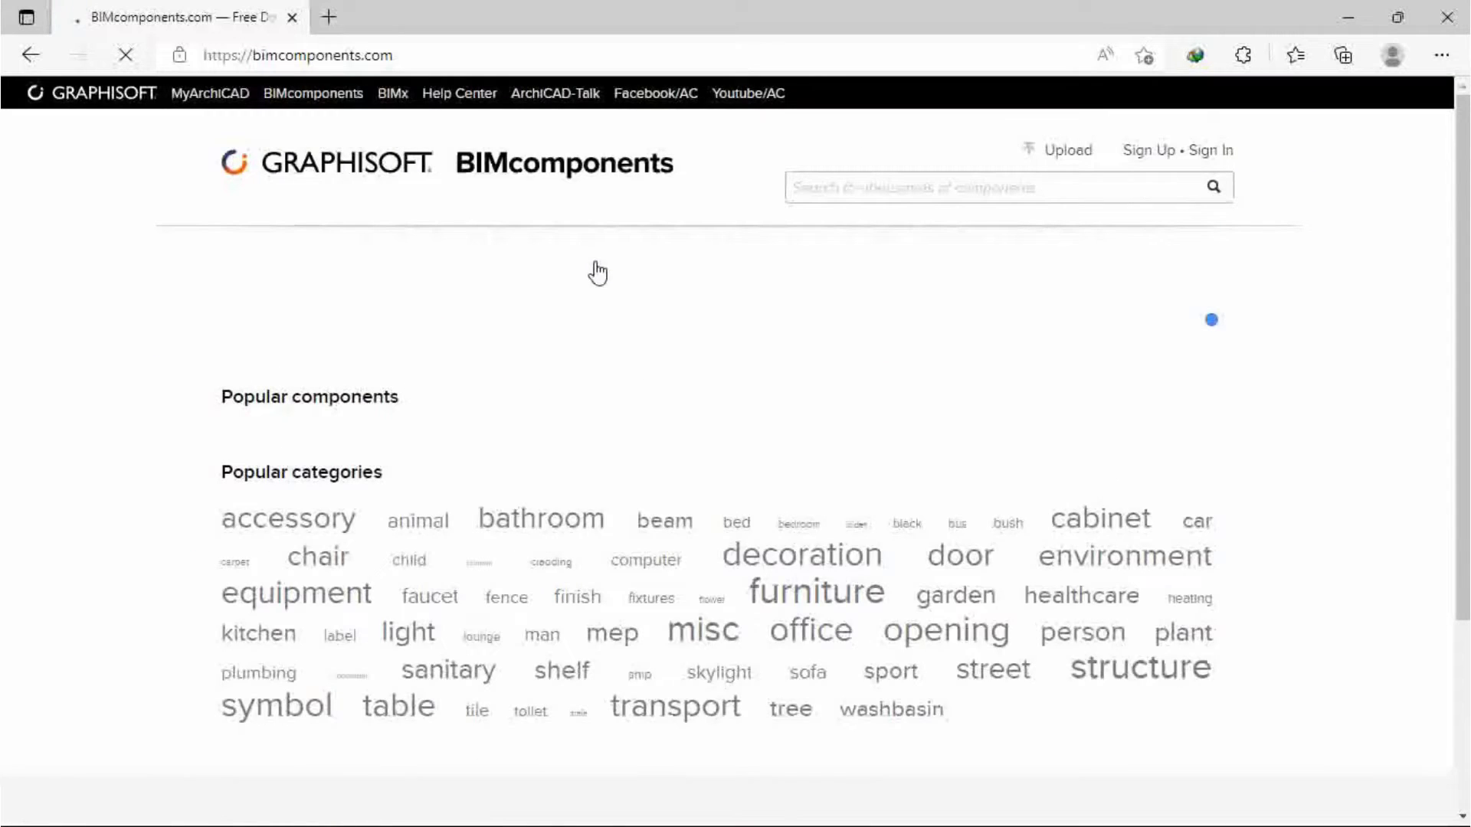
# Search the BIMcomponents library for the saved term 'stair'
pyautogui.scroll(-2, 320, 413)
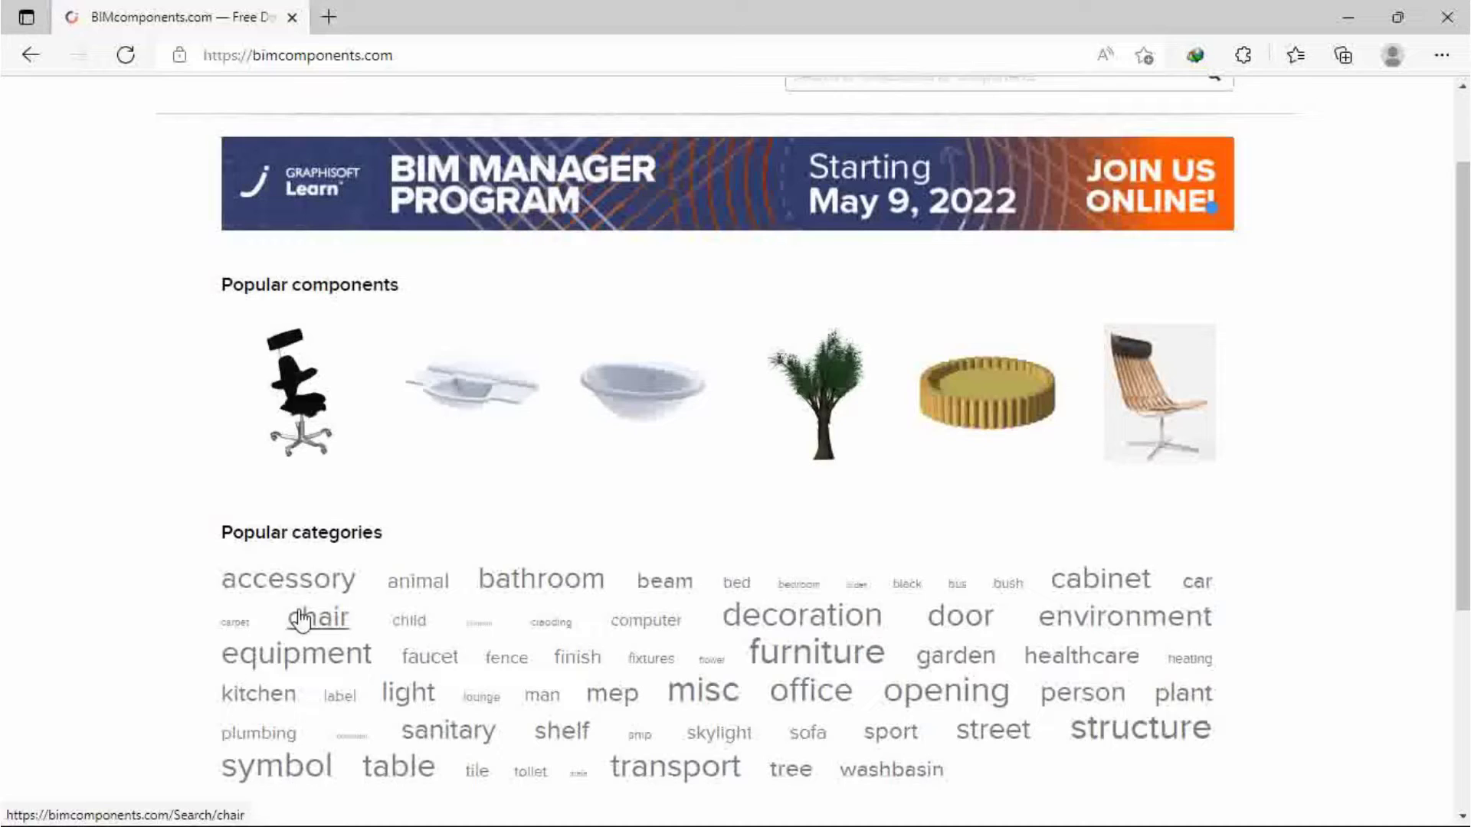
pyautogui.scroll(-1, 307, 616)
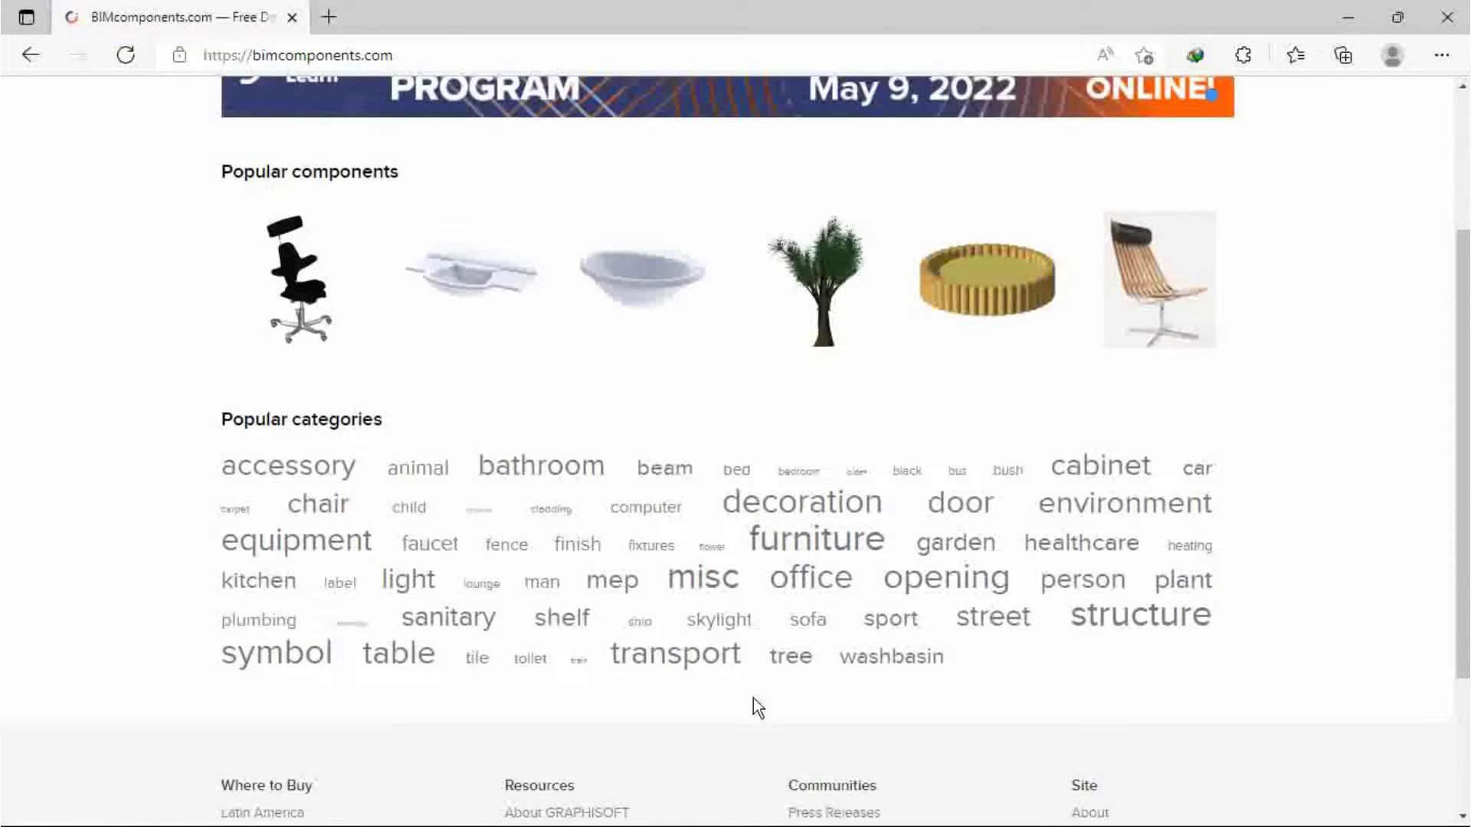
pyautogui.scroll(2, 625, 605)
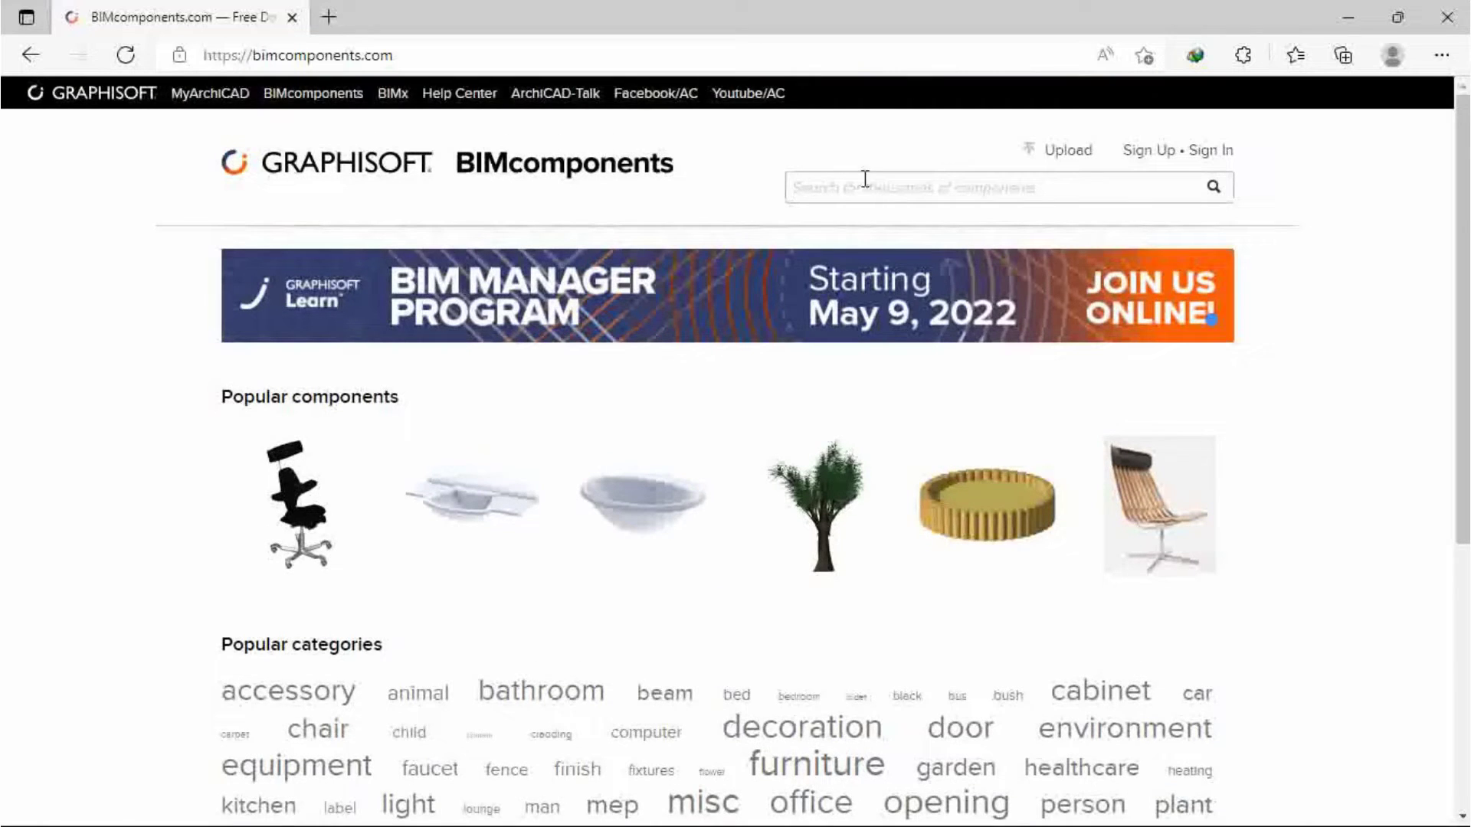
pyautogui.click(842, 186)
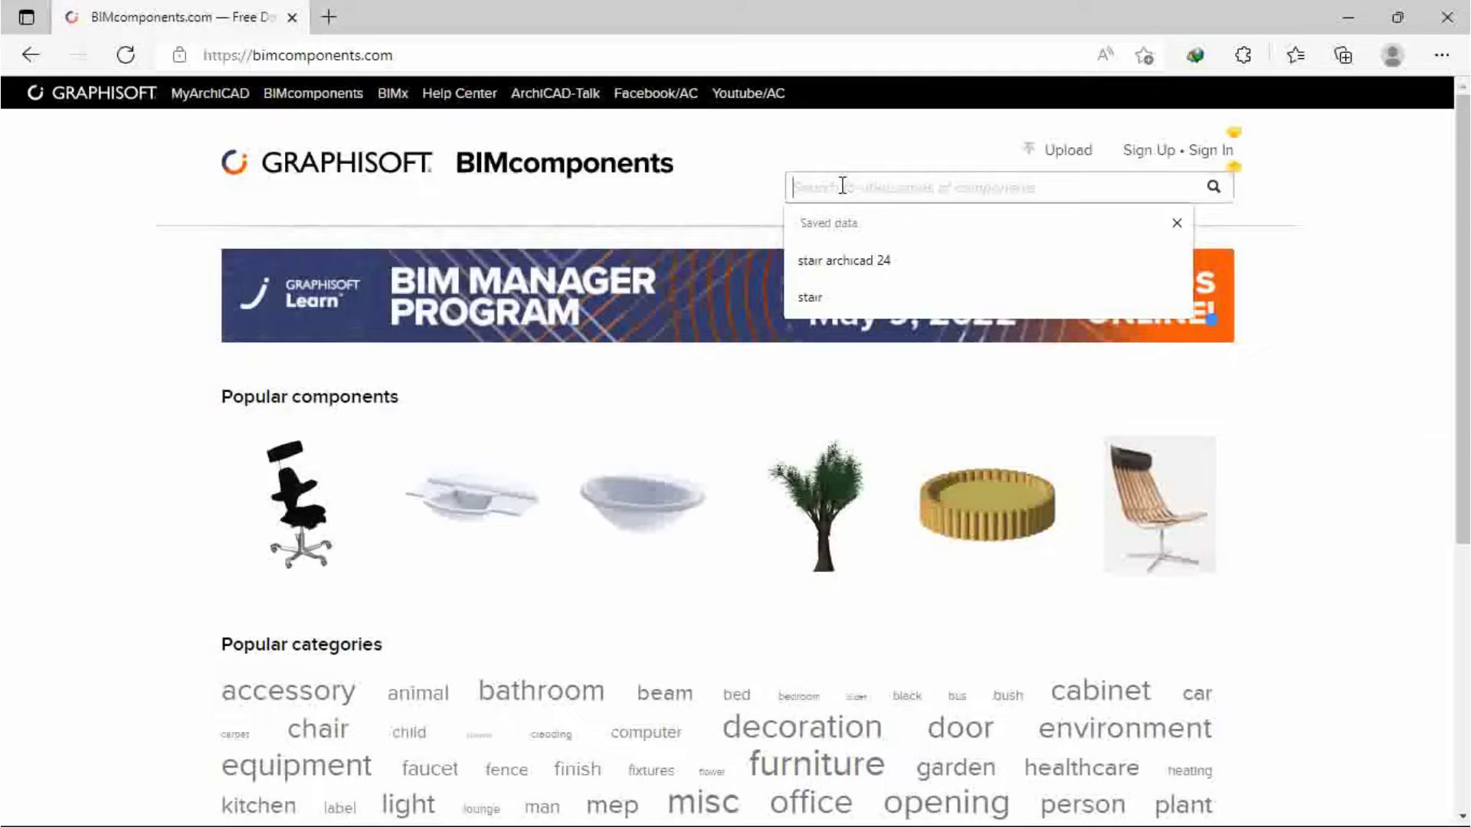
pyautogui.click(843, 295)
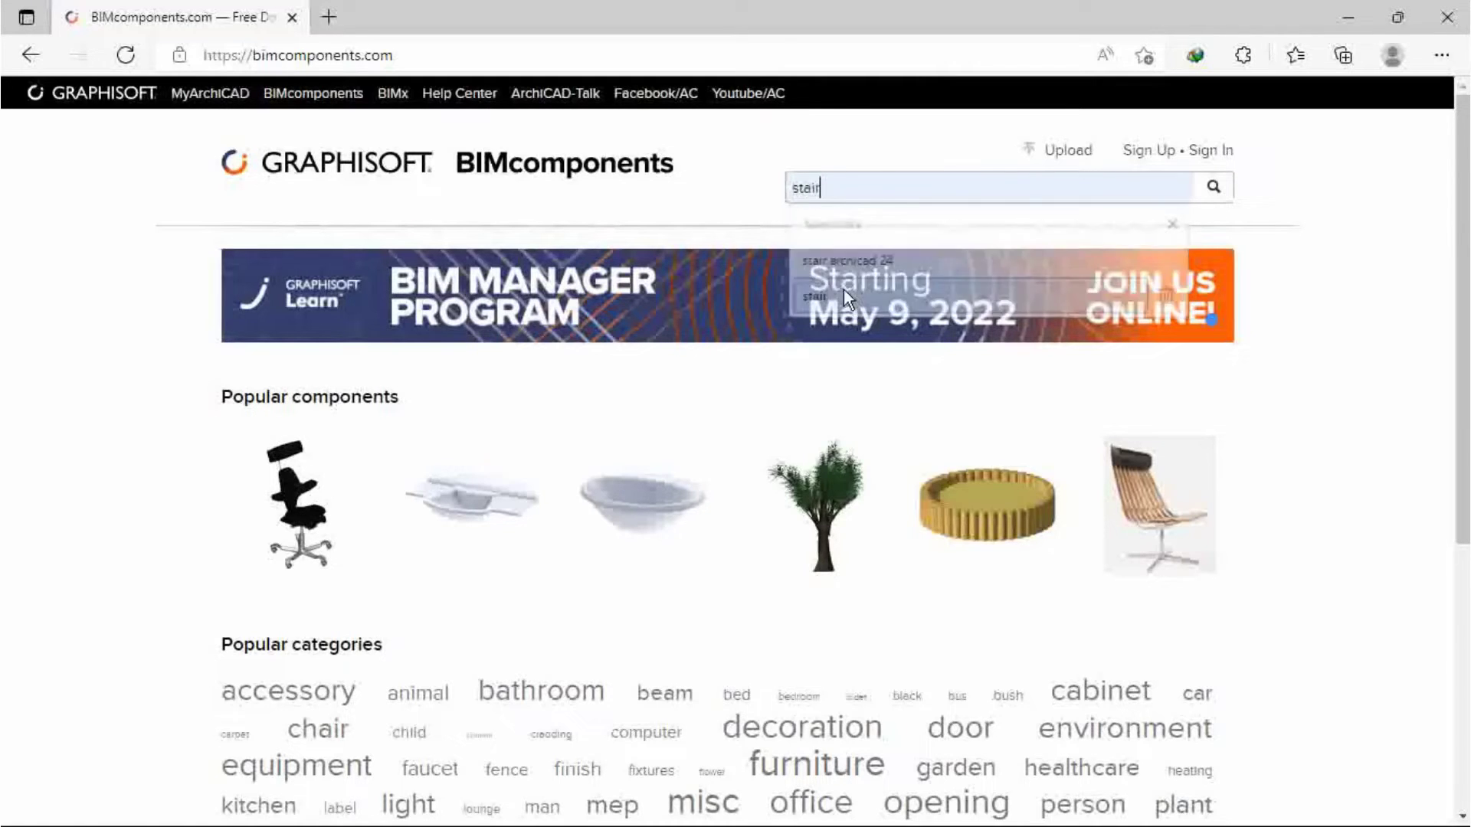
pyautogui.click(1220, 196)
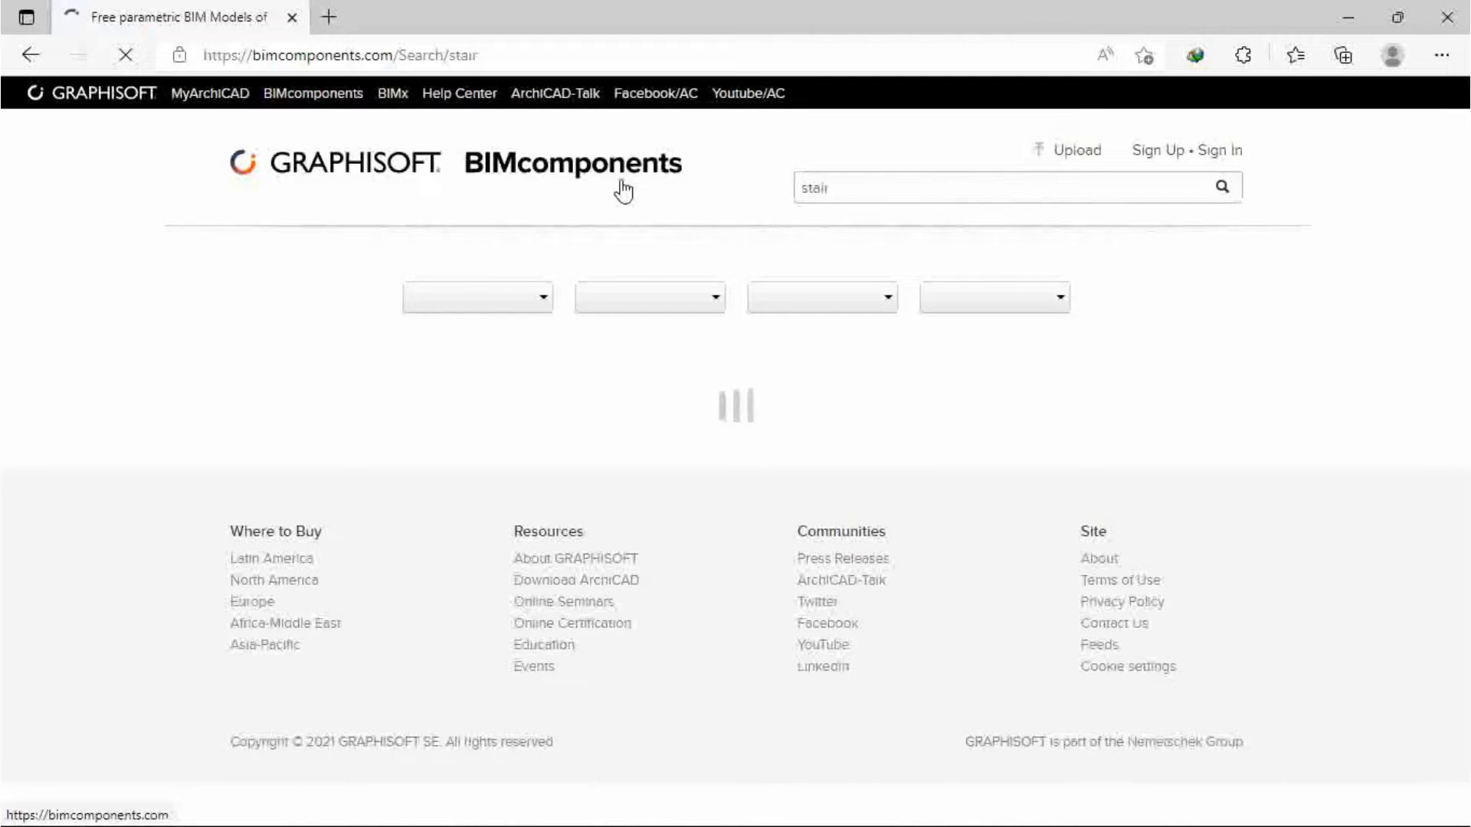
# Browse the stair results for the US Legacy Stair Objects for ARCHICAD 21
pyautogui.scroll(-3, 487, 456)
pyautogui.scroll(-3, 487, 456)
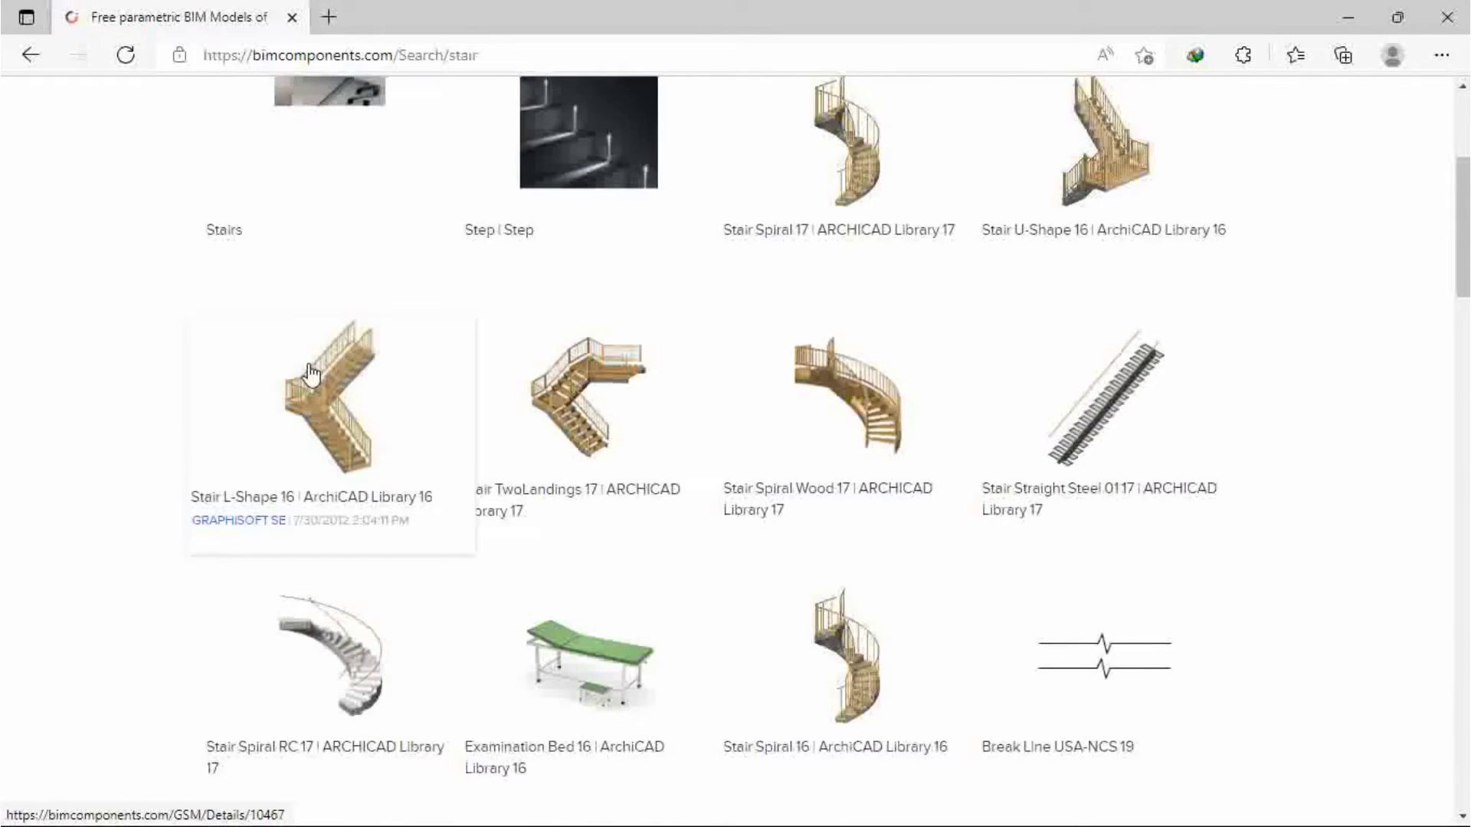
pyautogui.scroll(-6, 931, 405)
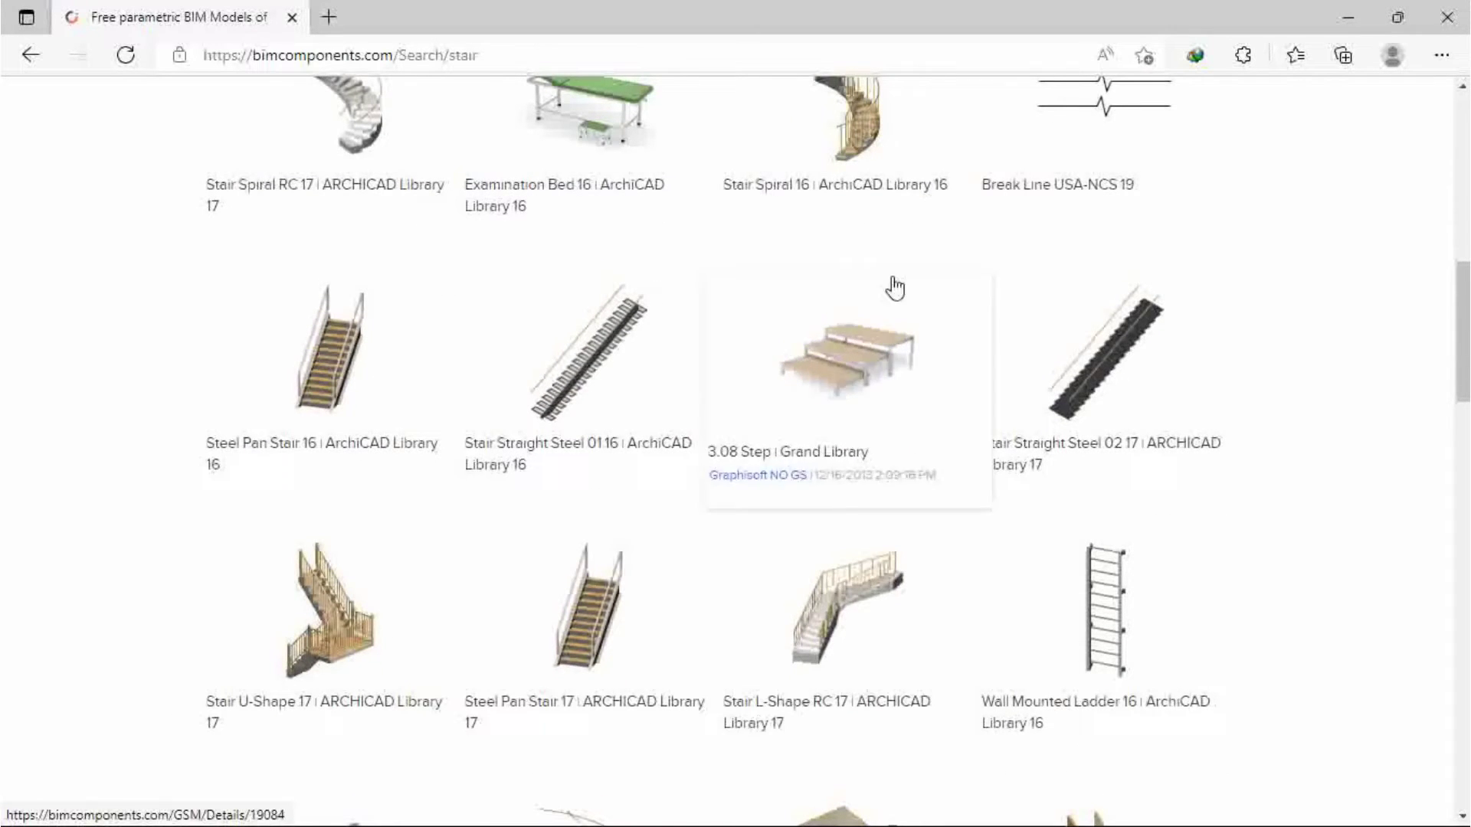
pyautogui.scroll(-3, 624, 364)
pyautogui.scroll(-4, 674, 391)
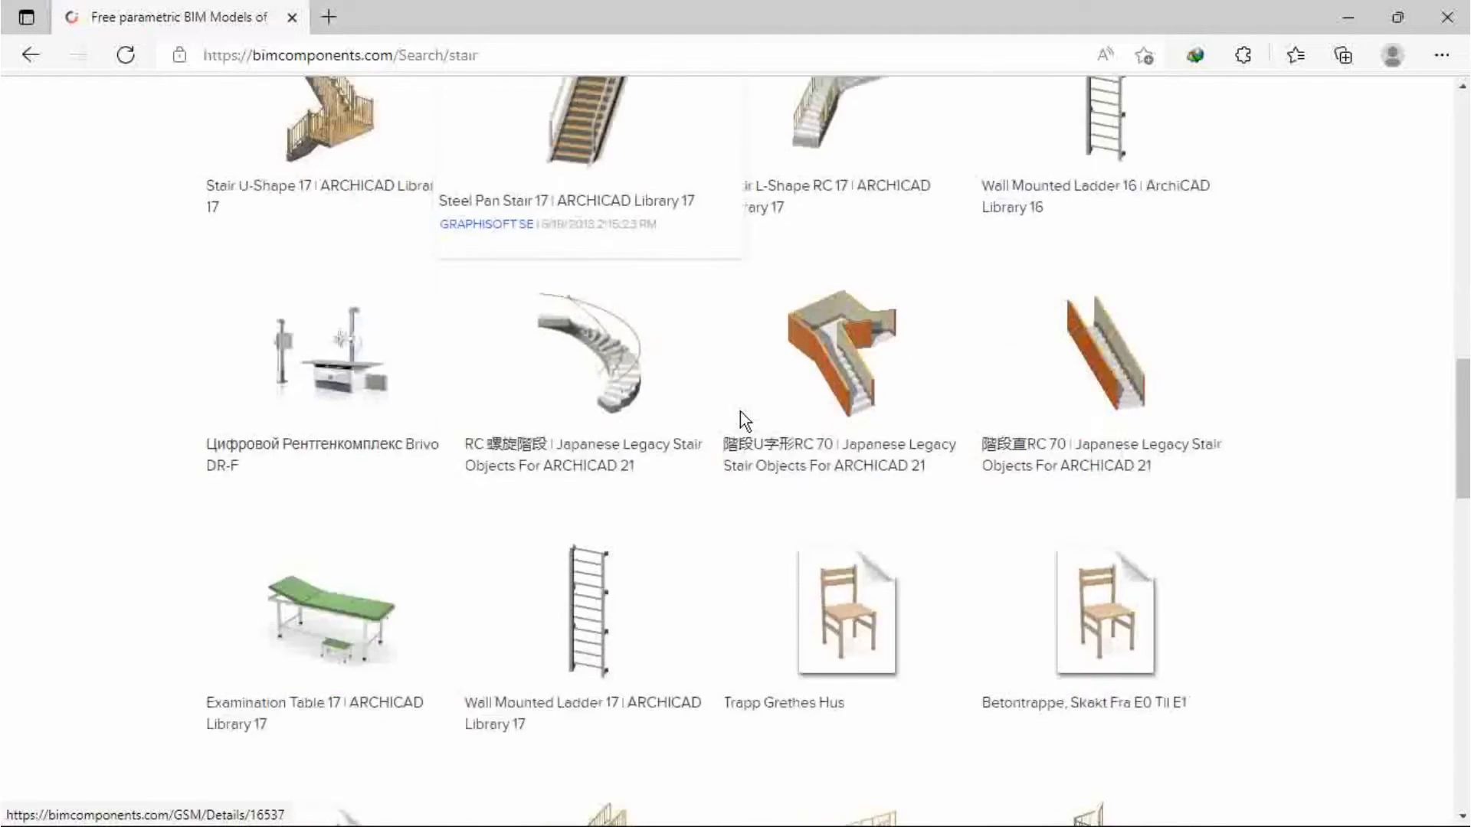
pyautogui.scroll(-4, 612, 483)
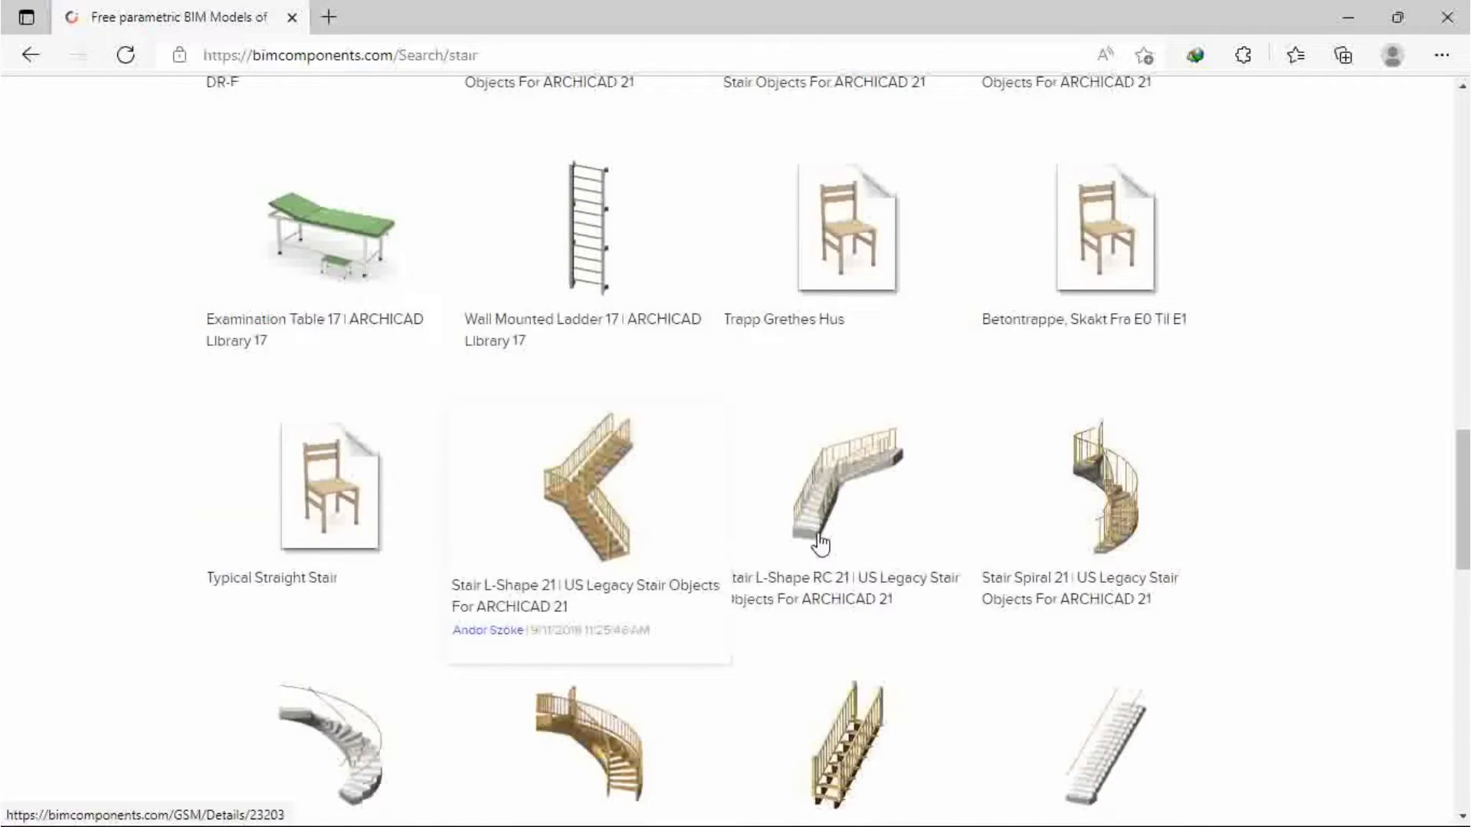
pyautogui.scroll(-7, 498, 510)
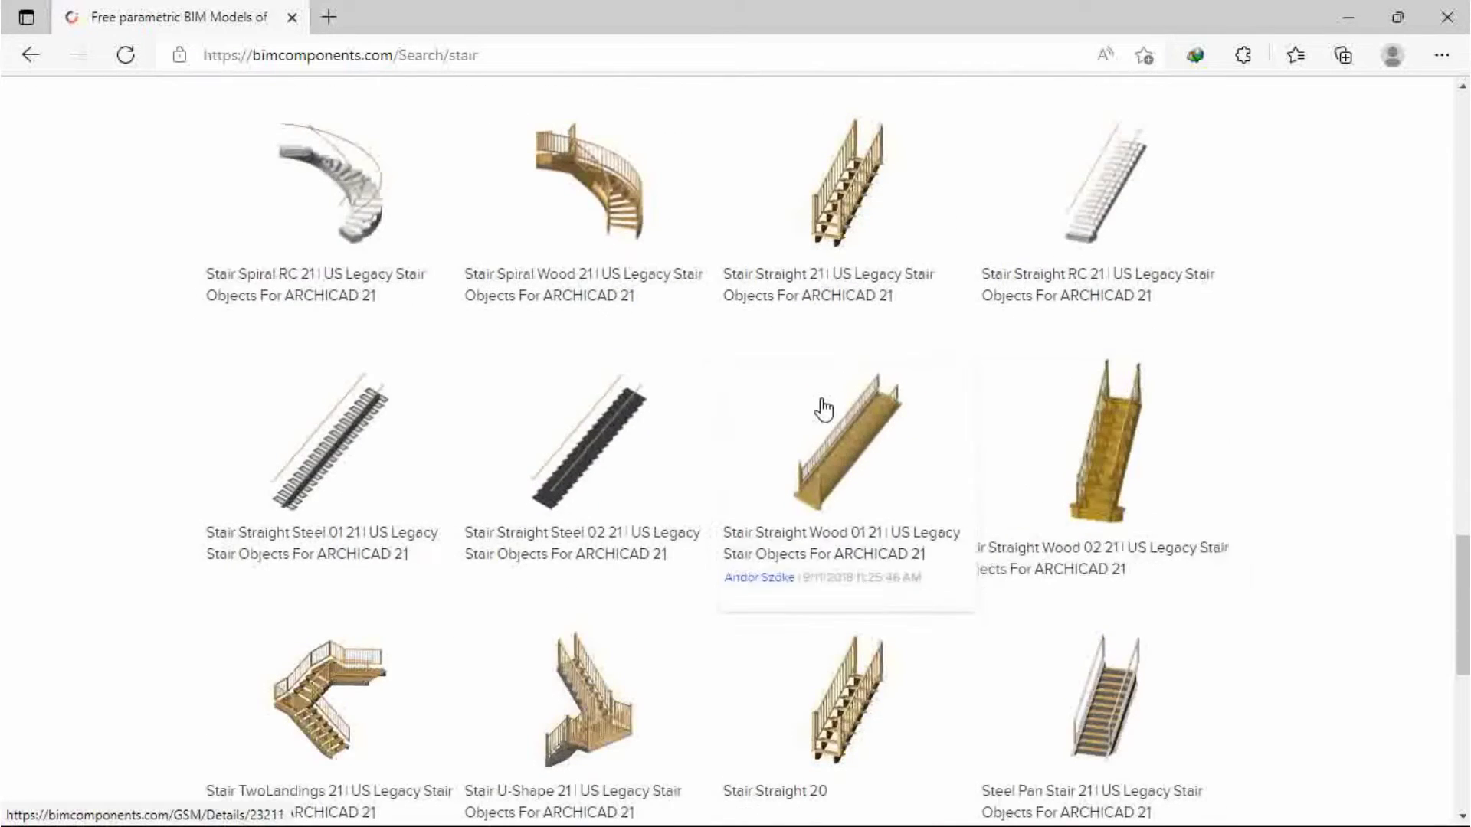
pyautogui.scroll(-4, 820, 411)
pyautogui.scroll(-4, 657, 453)
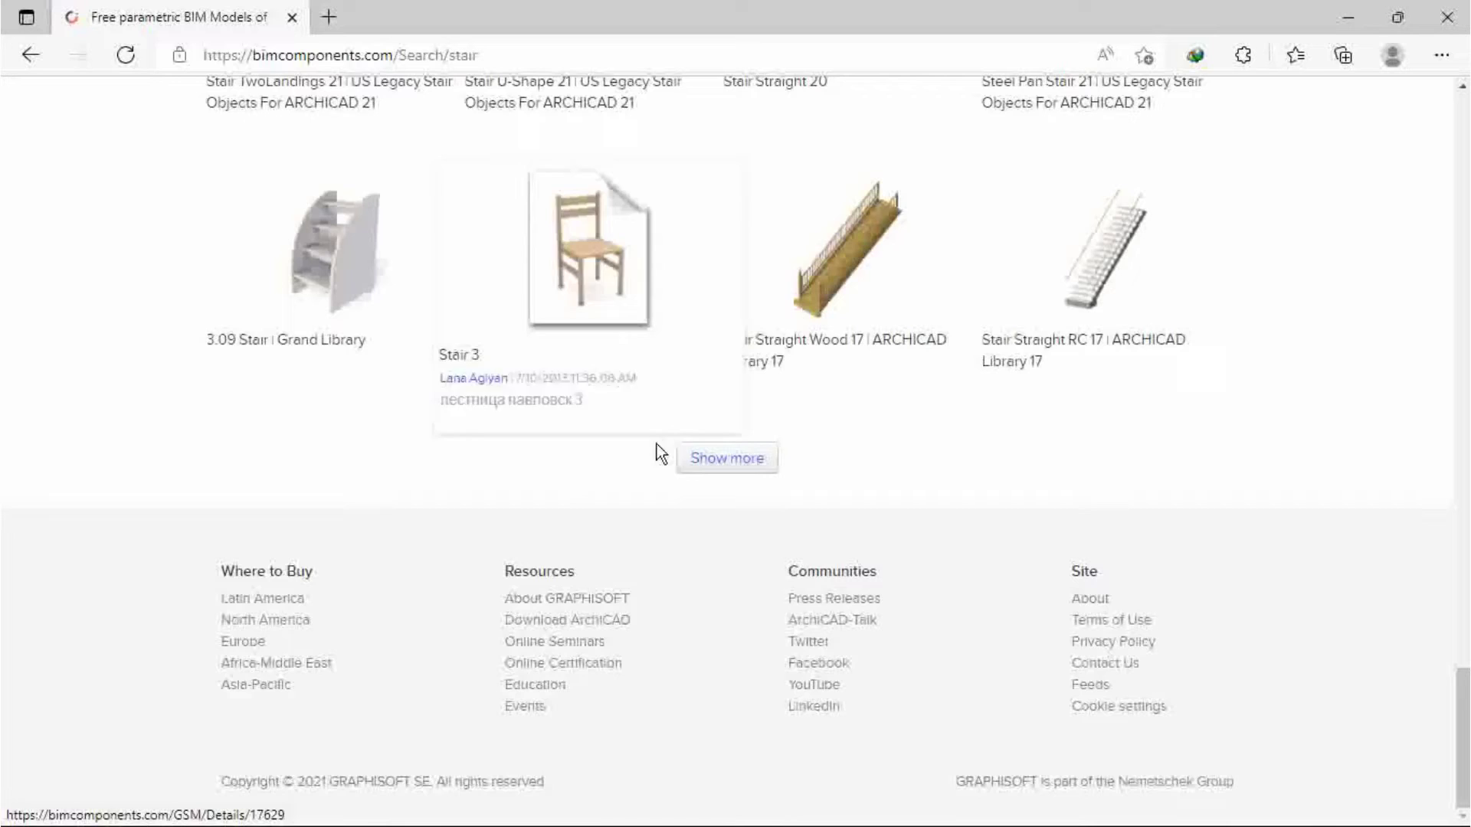
pyautogui.scroll(7, 683, 394)
pyautogui.scroll(7, 683, 393)
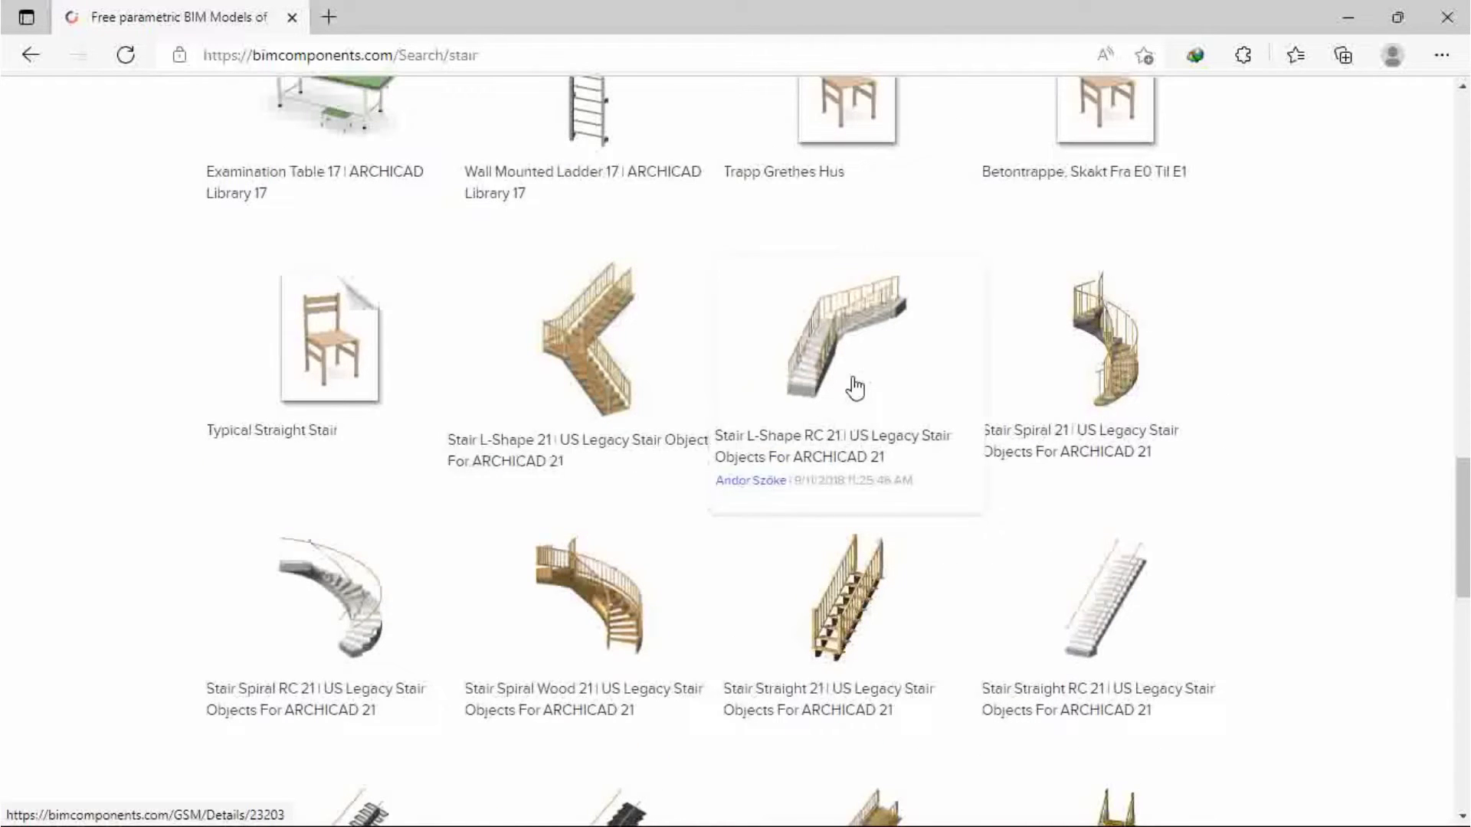
# Open the Stair L-Shape RC 21 details and request its library download
pyautogui.click(794, 452)
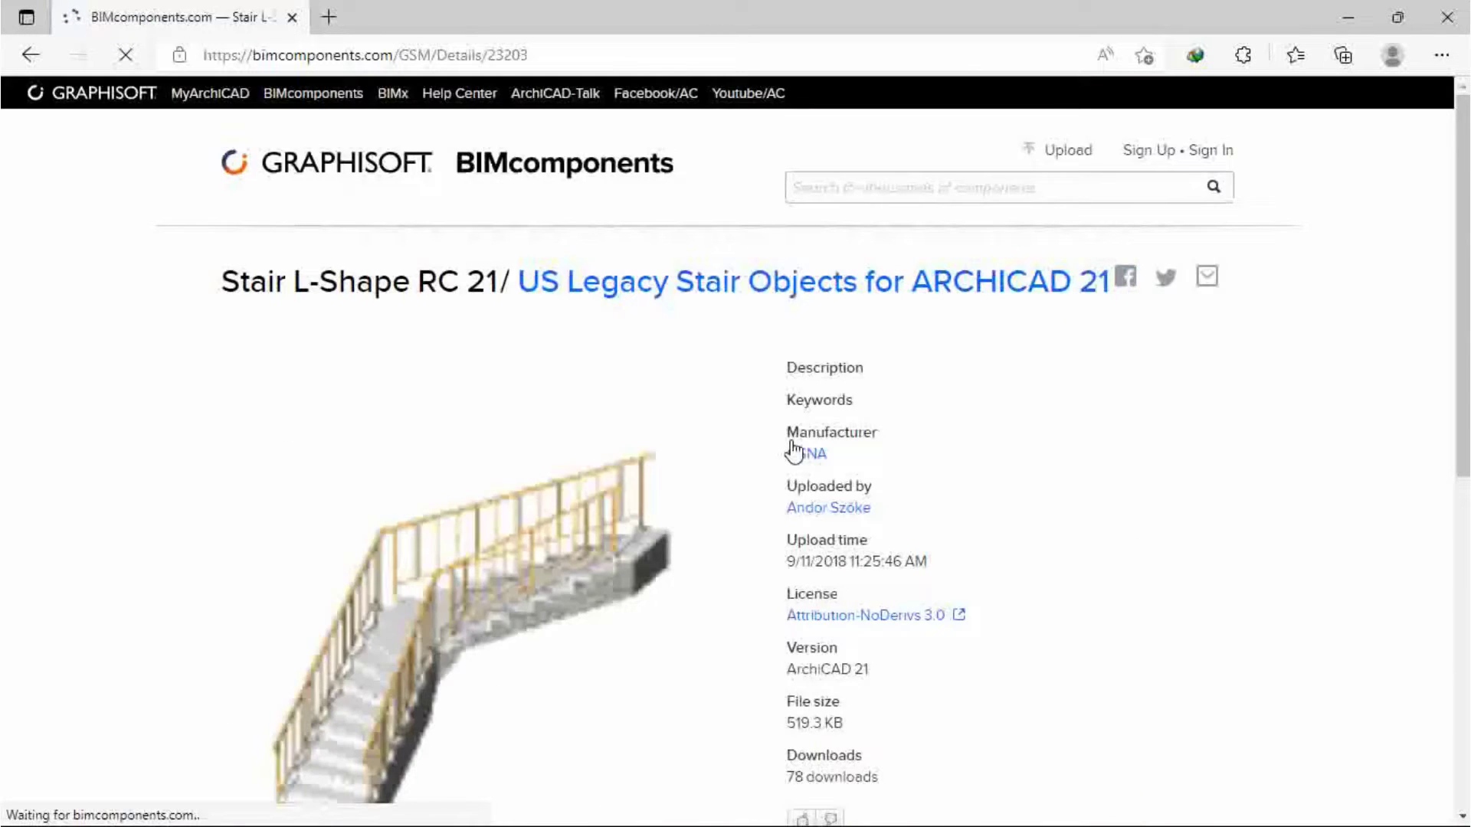
pyautogui.scroll(-5, 574, 327)
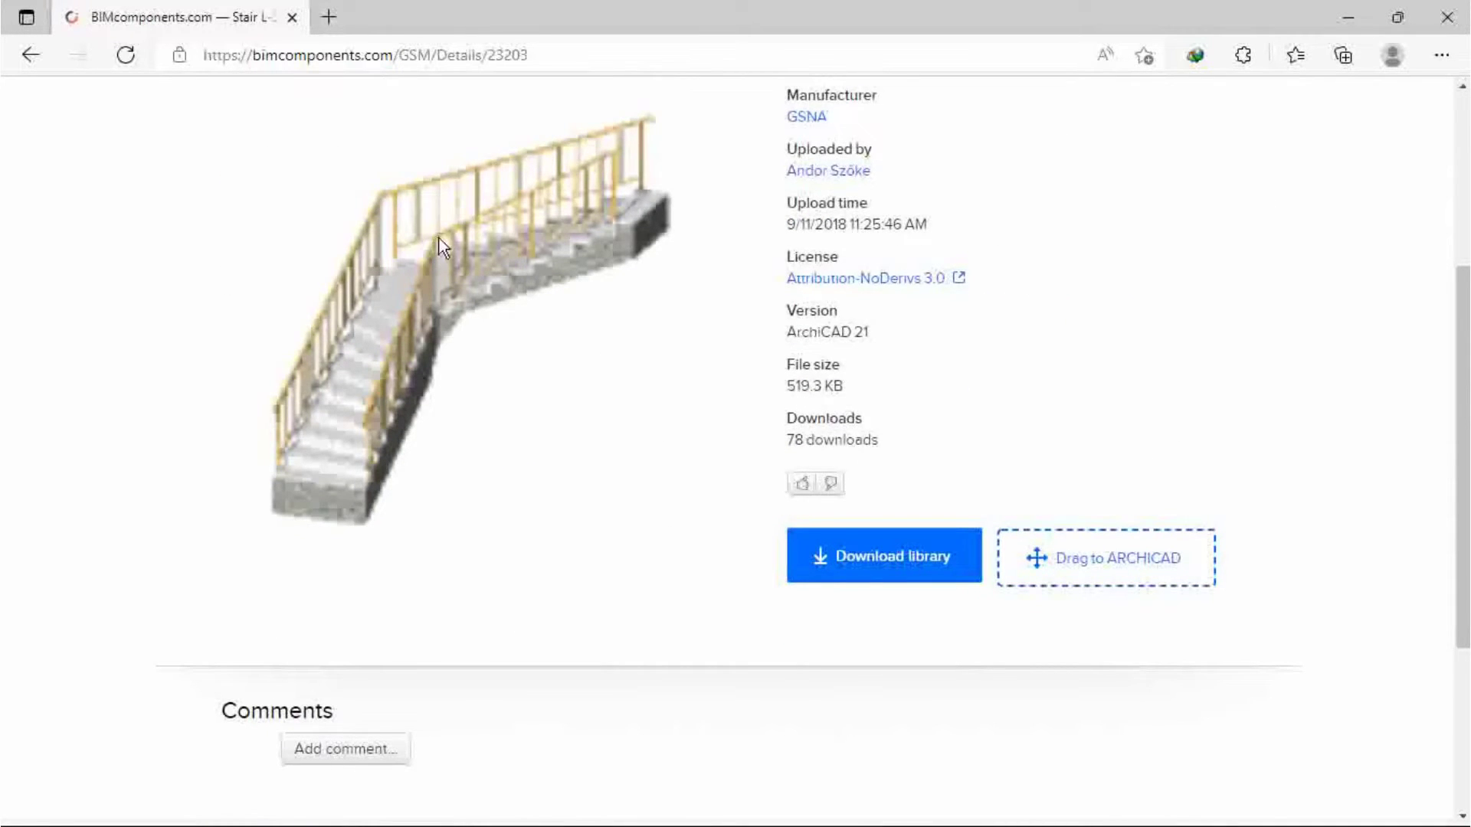
pyautogui.click(926, 557)
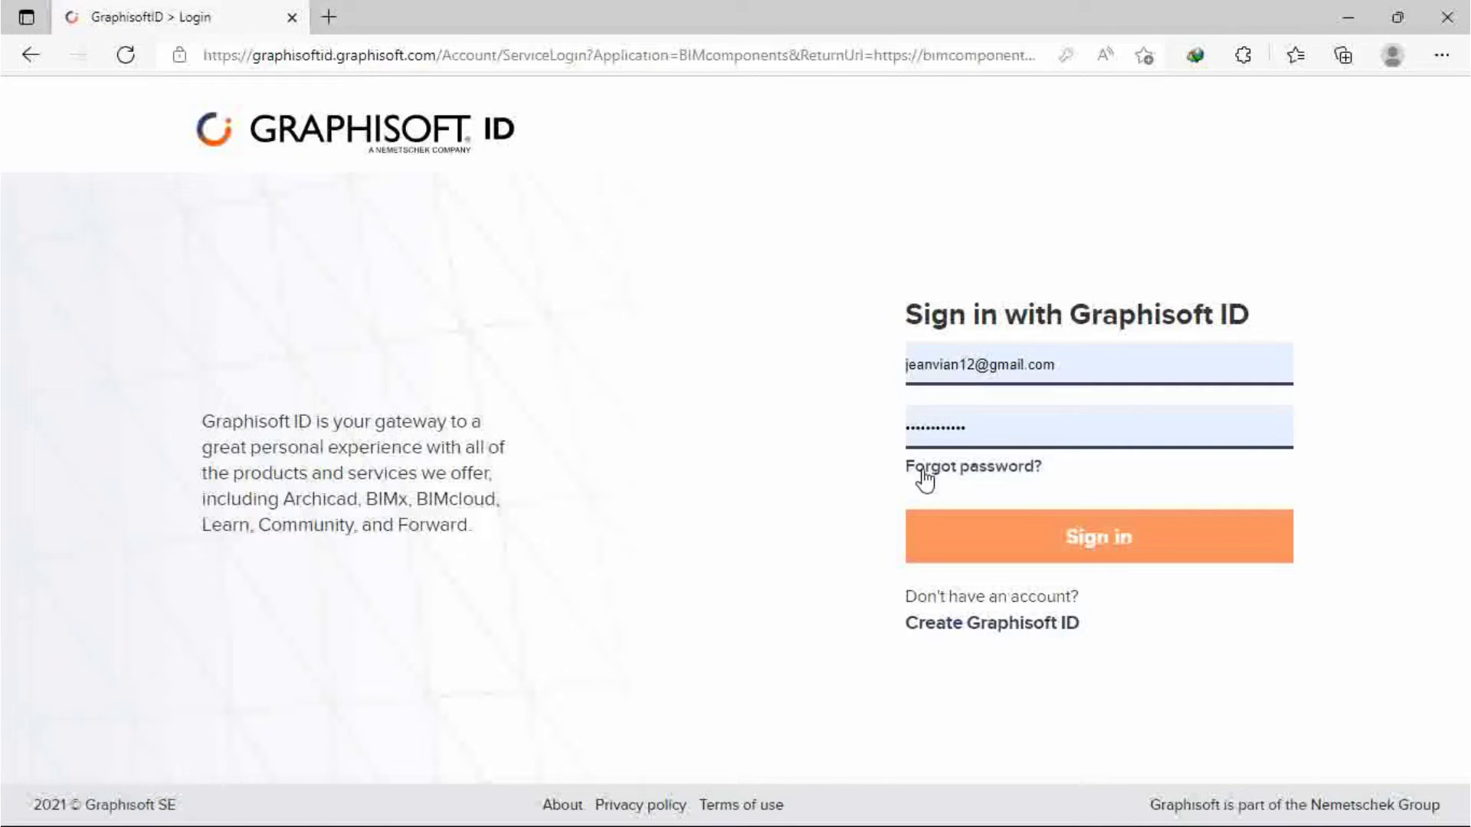
# Submit the prefilled Graphisoft ID sign-in
pyautogui.click(1103, 546)
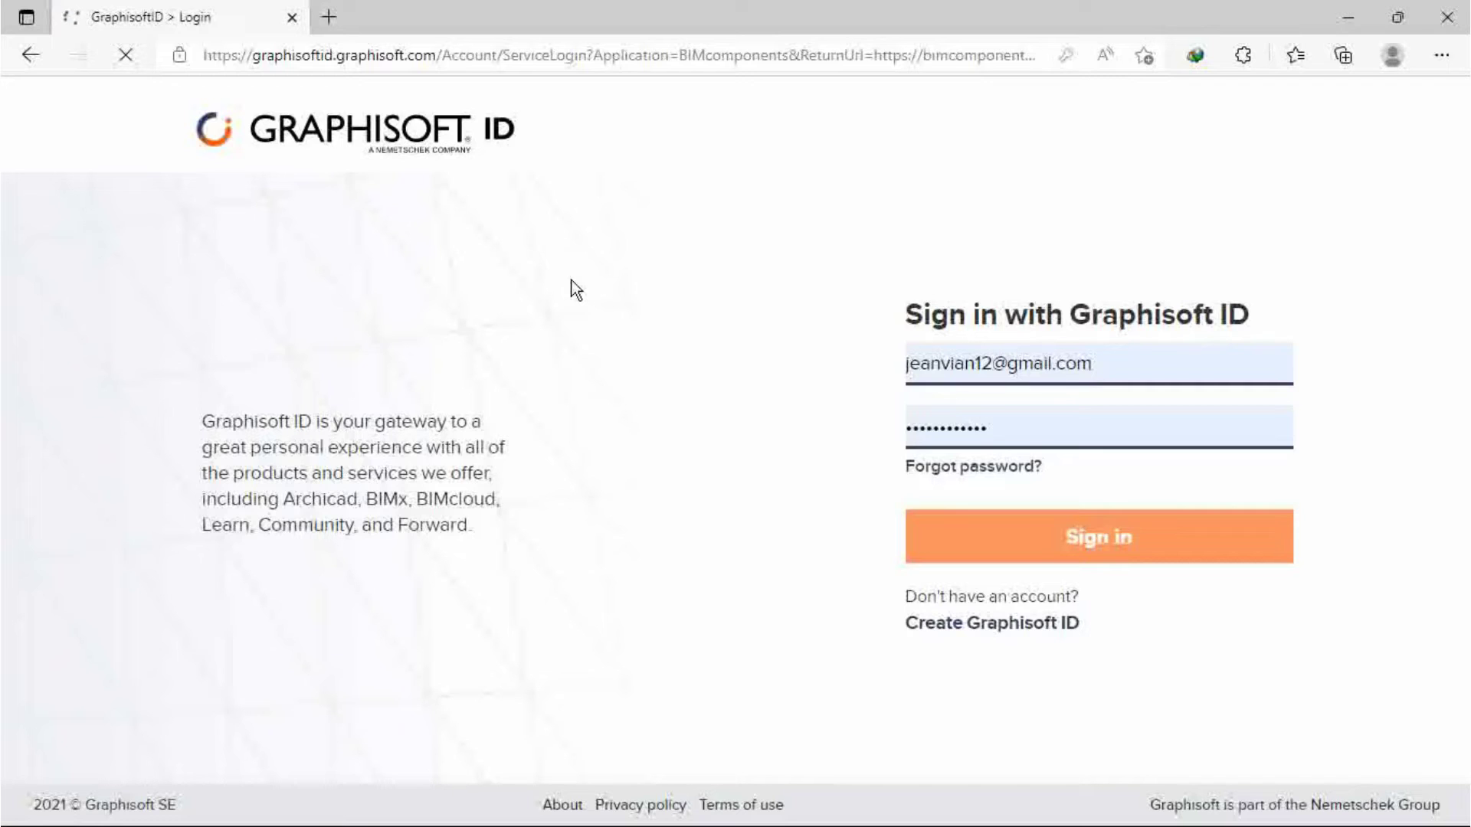
# Download the US Legacy Stair Objects library, accepting the terms of use
pyautogui.scroll(-1, 627, 393)
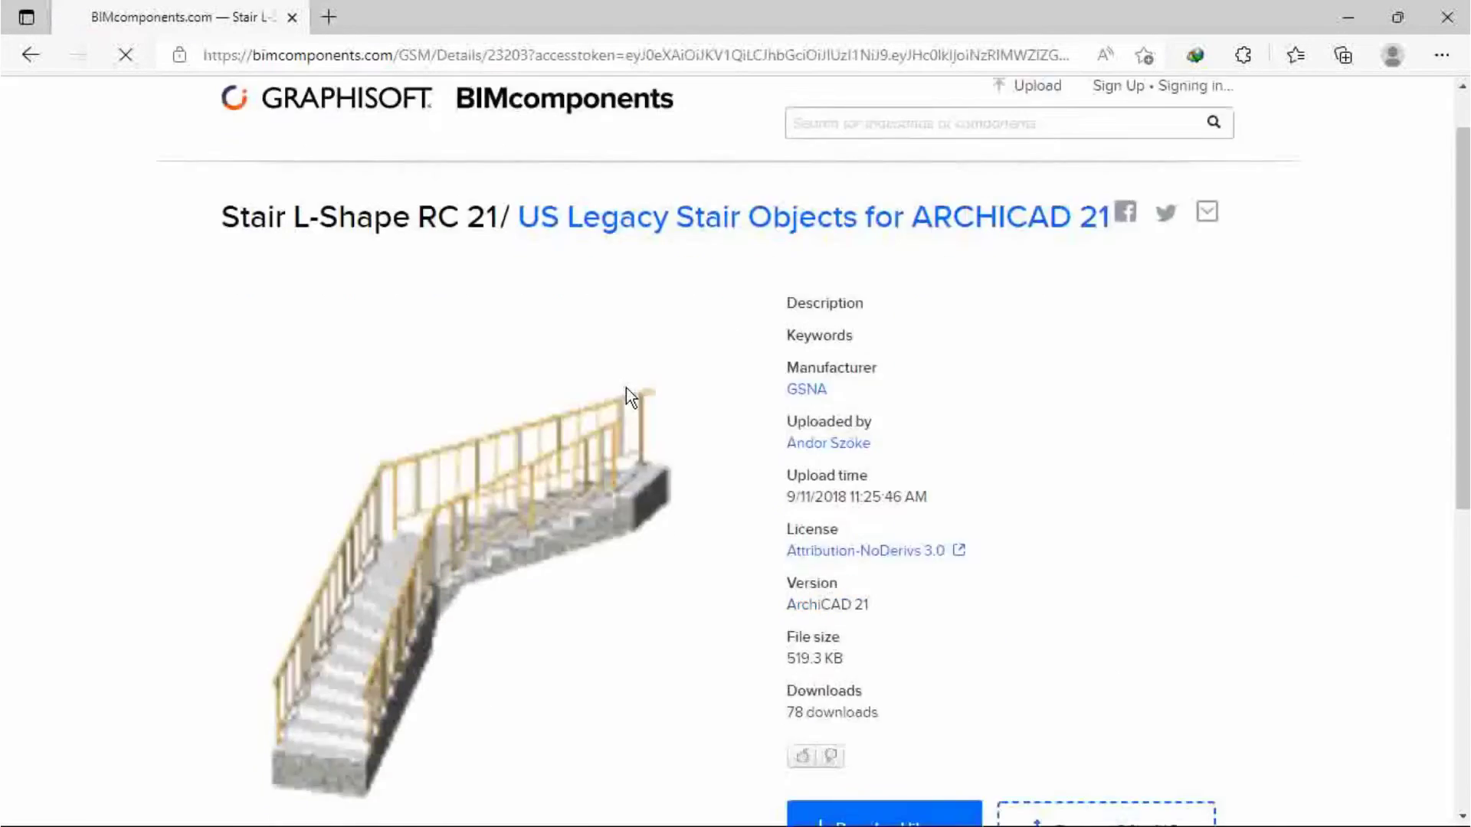
pyautogui.scroll(-5, 626, 387)
pyautogui.click(862, 447)
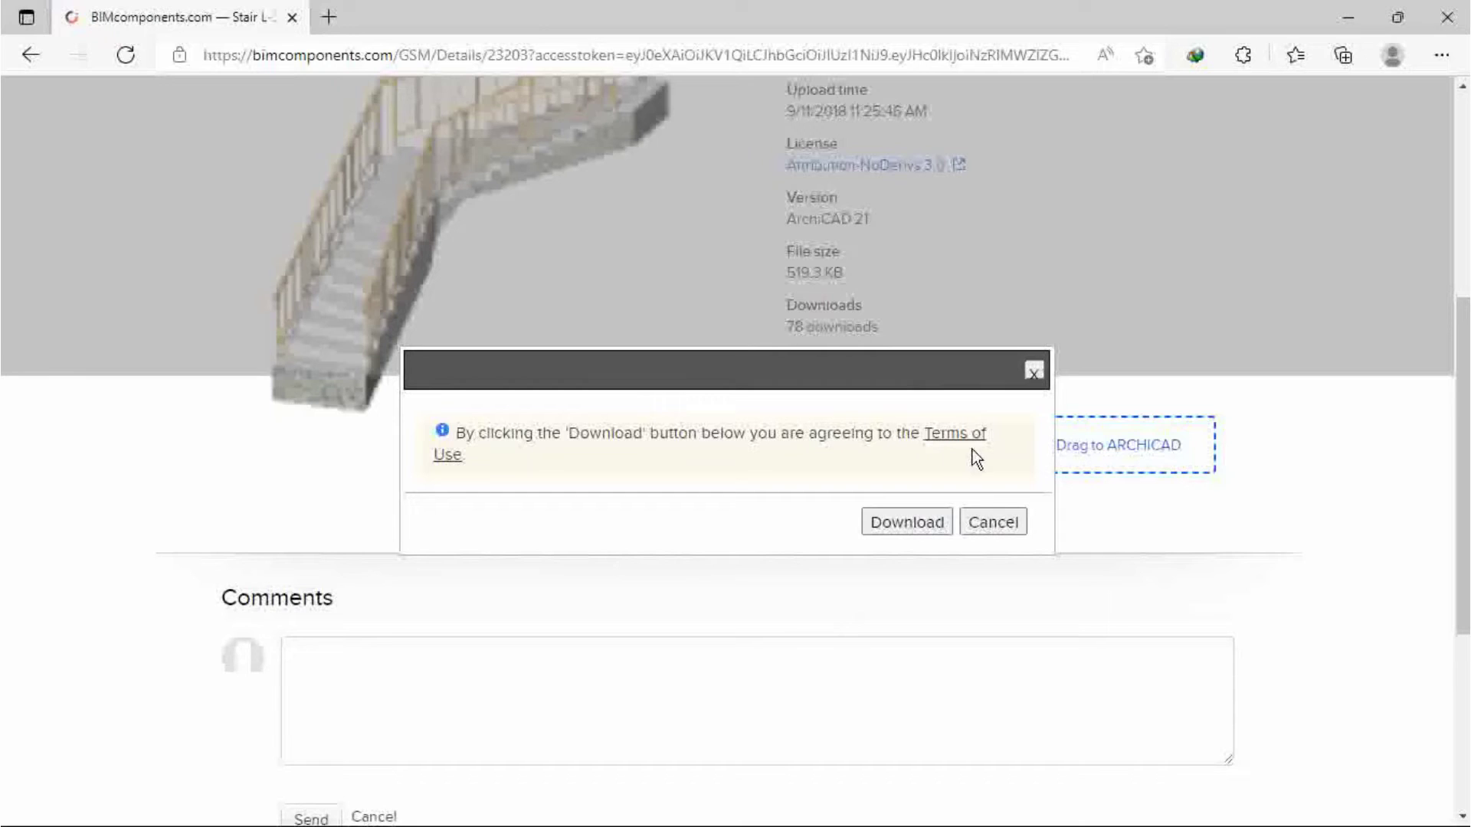
pyautogui.click(896, 524)
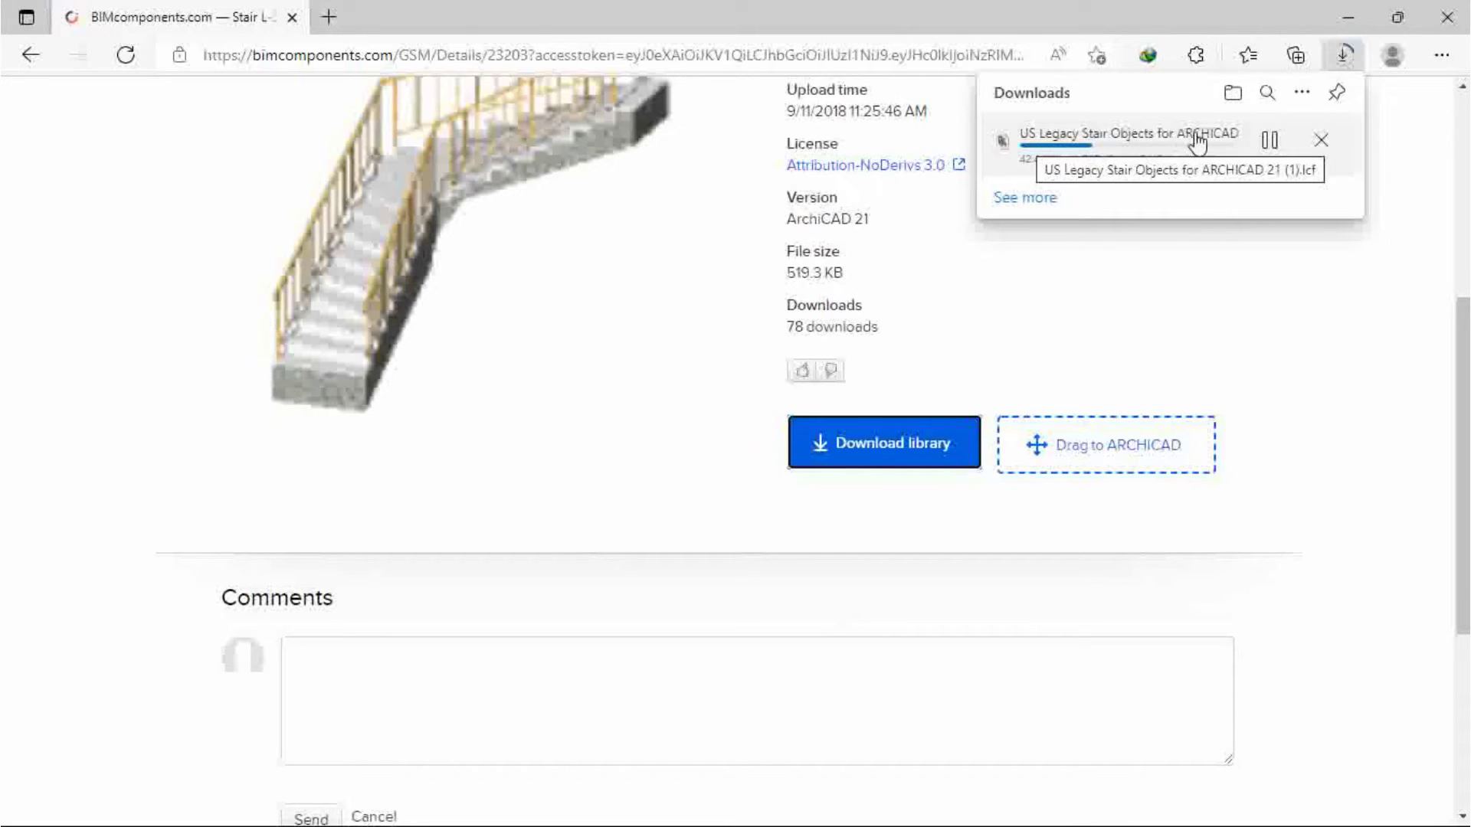
pyautogui.scroll(5, 650, 285)
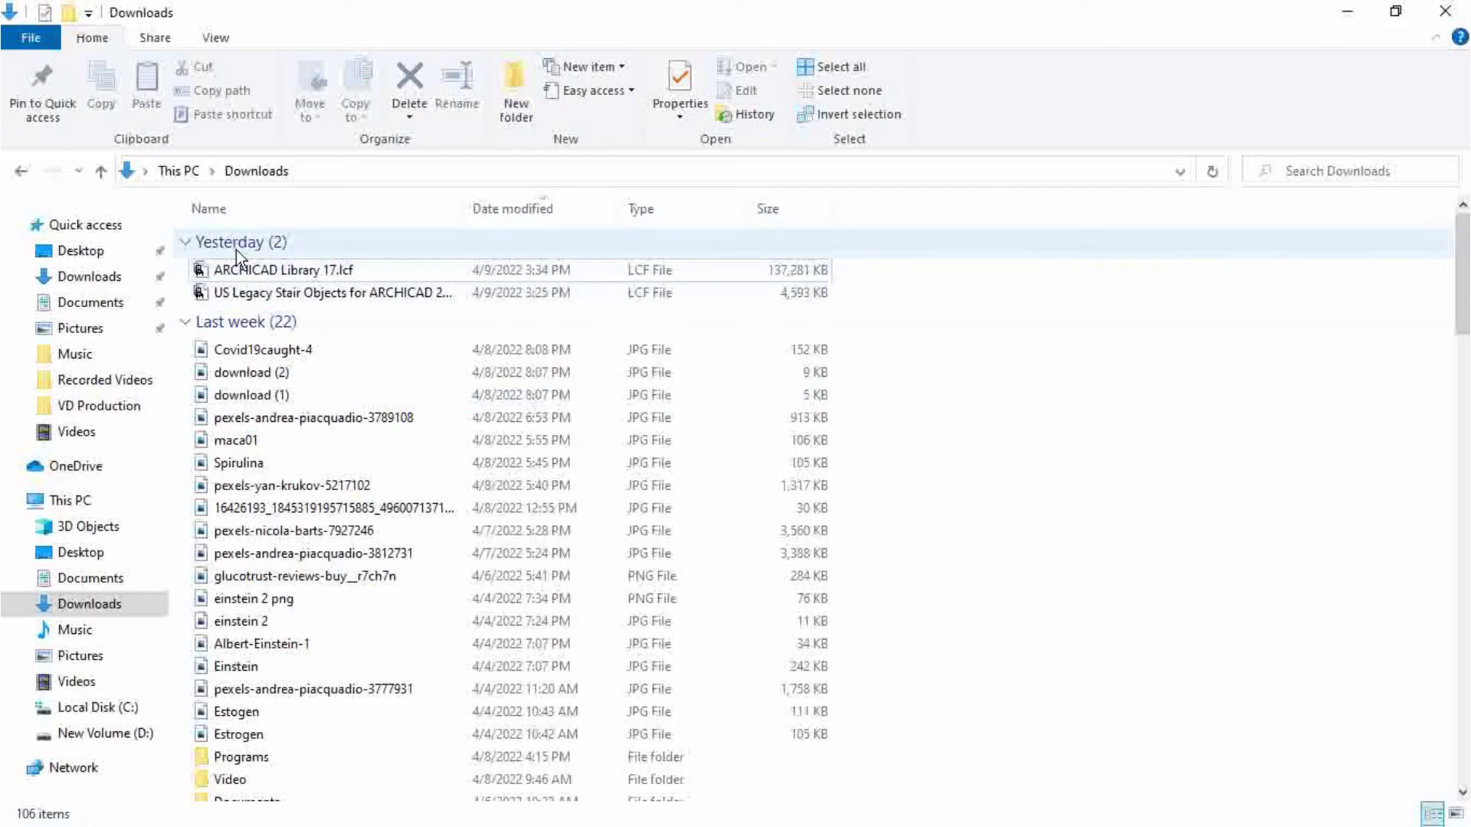
# Select the downloaded .lcf library file in File Explorer's Downloads folder
pyautogui.click(230, 270)
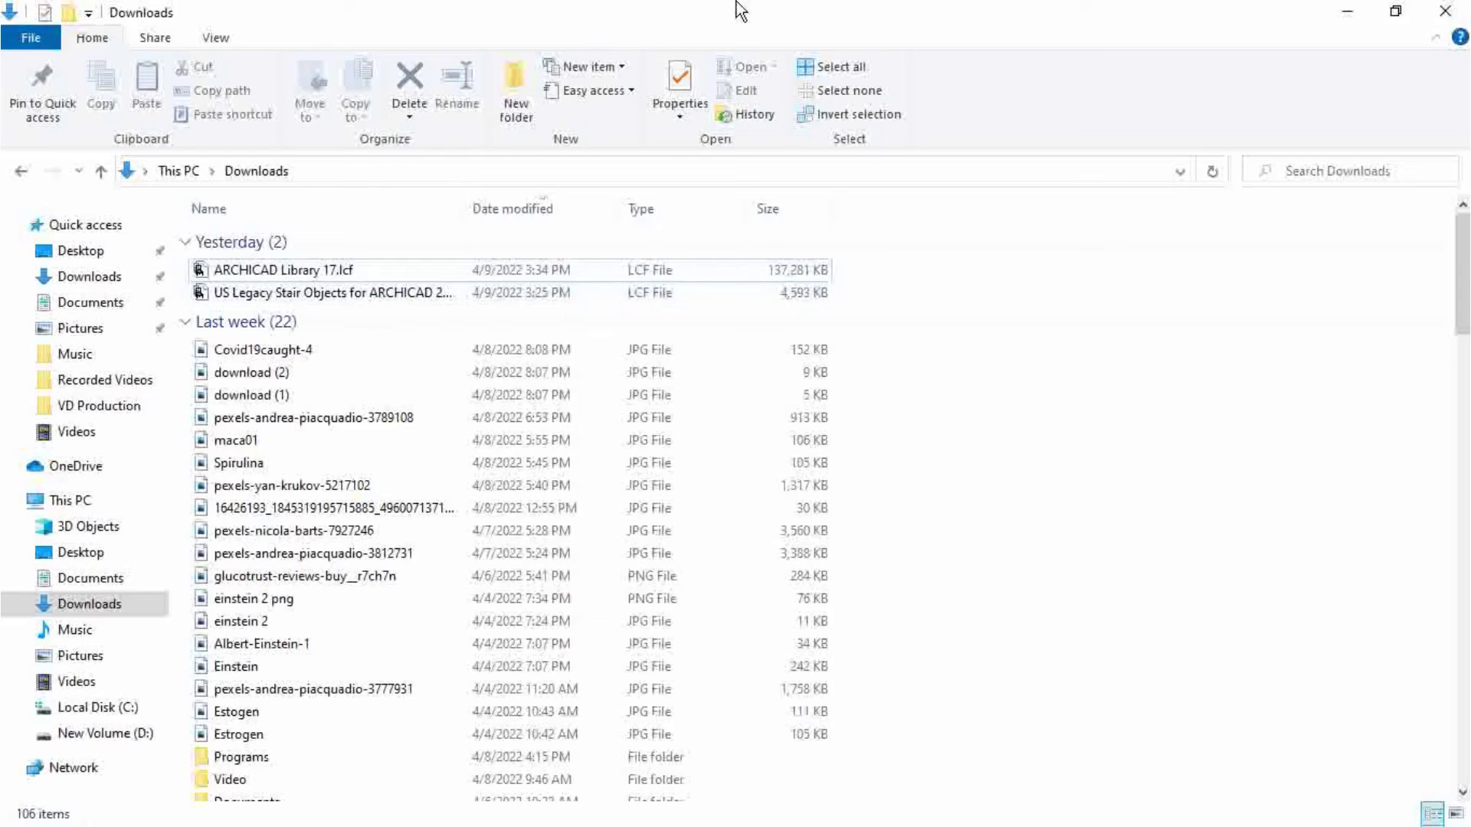
# Switch from File Explorer to the ARCHICAD 24 window
pyautogui.click(1347, 11)
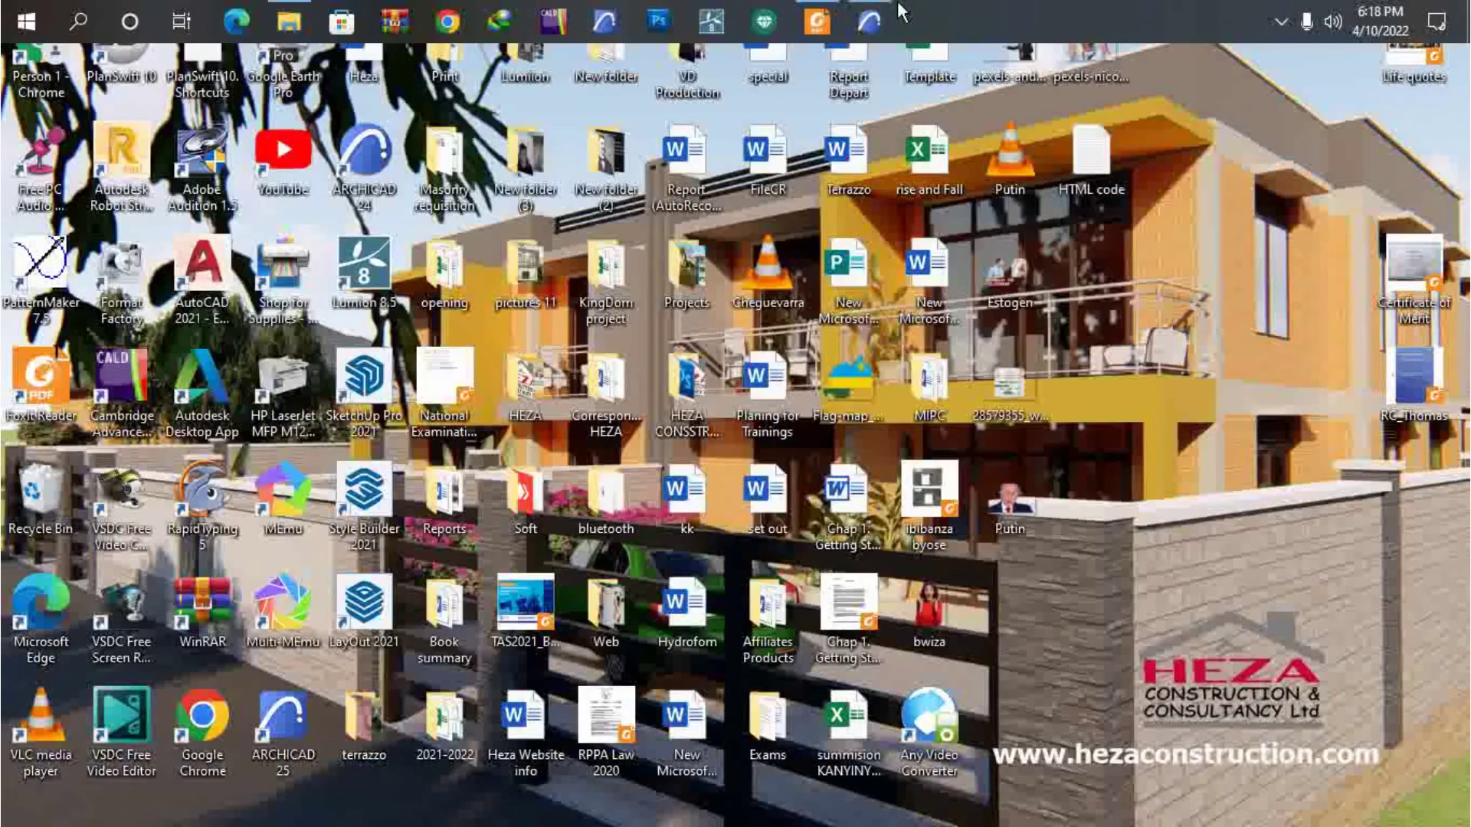
pyautogui.click(875, 15)
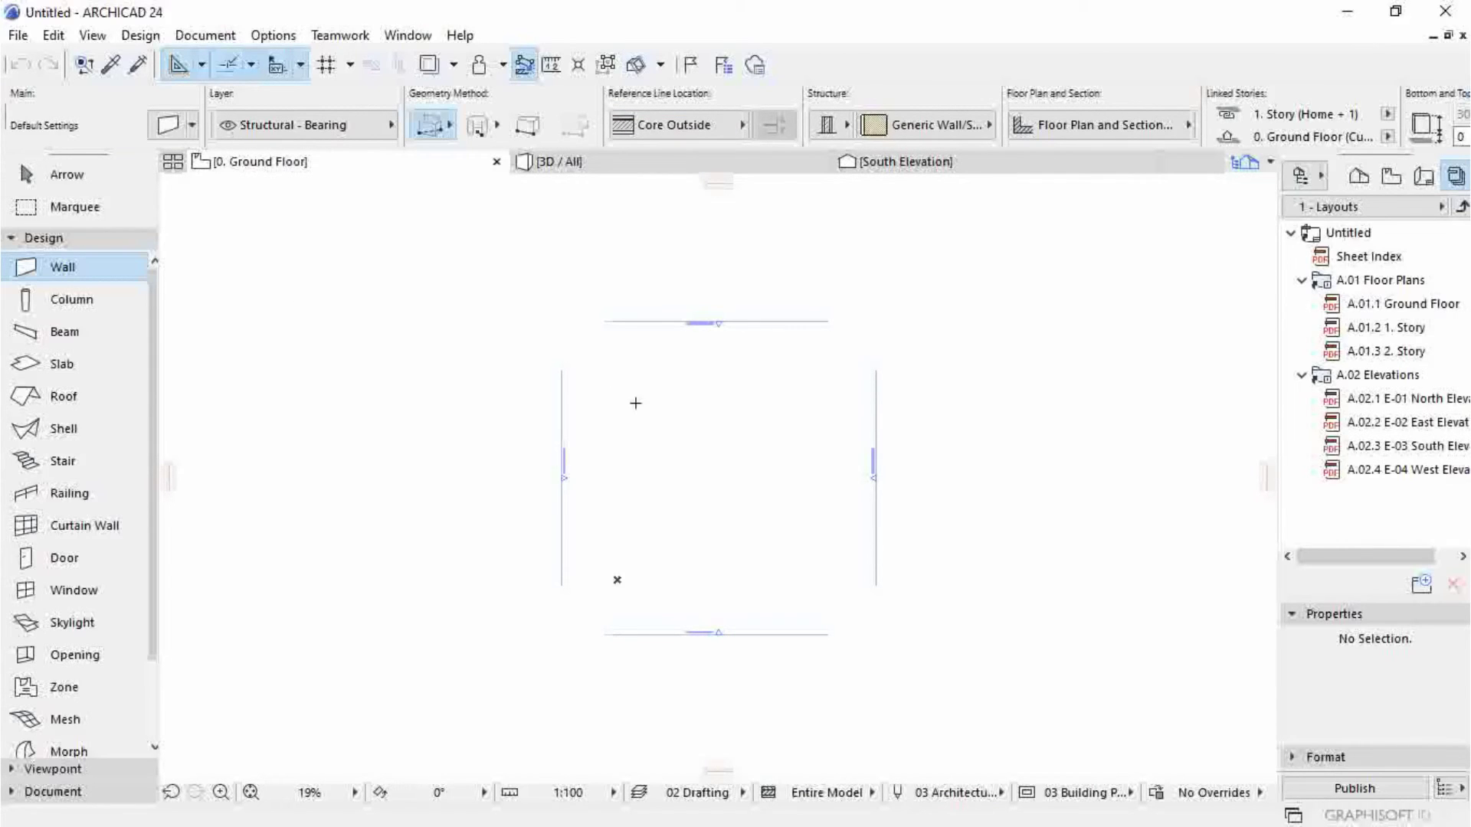
pyautogui.scroll(3, 635, 403)
pyautogui.scroll(1, 645, 411)
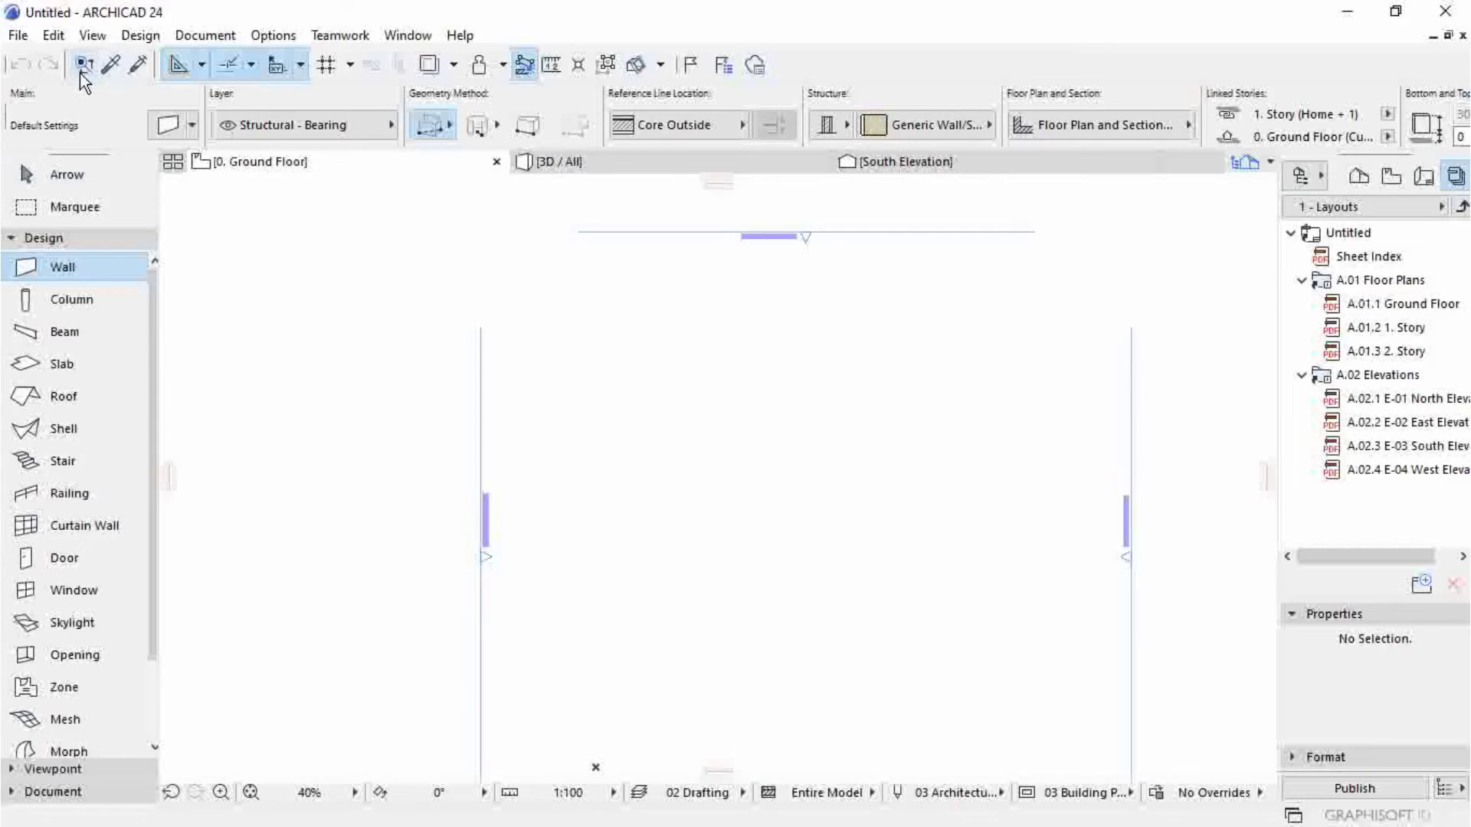
pyautogui.scroll(-1, 215, 252)
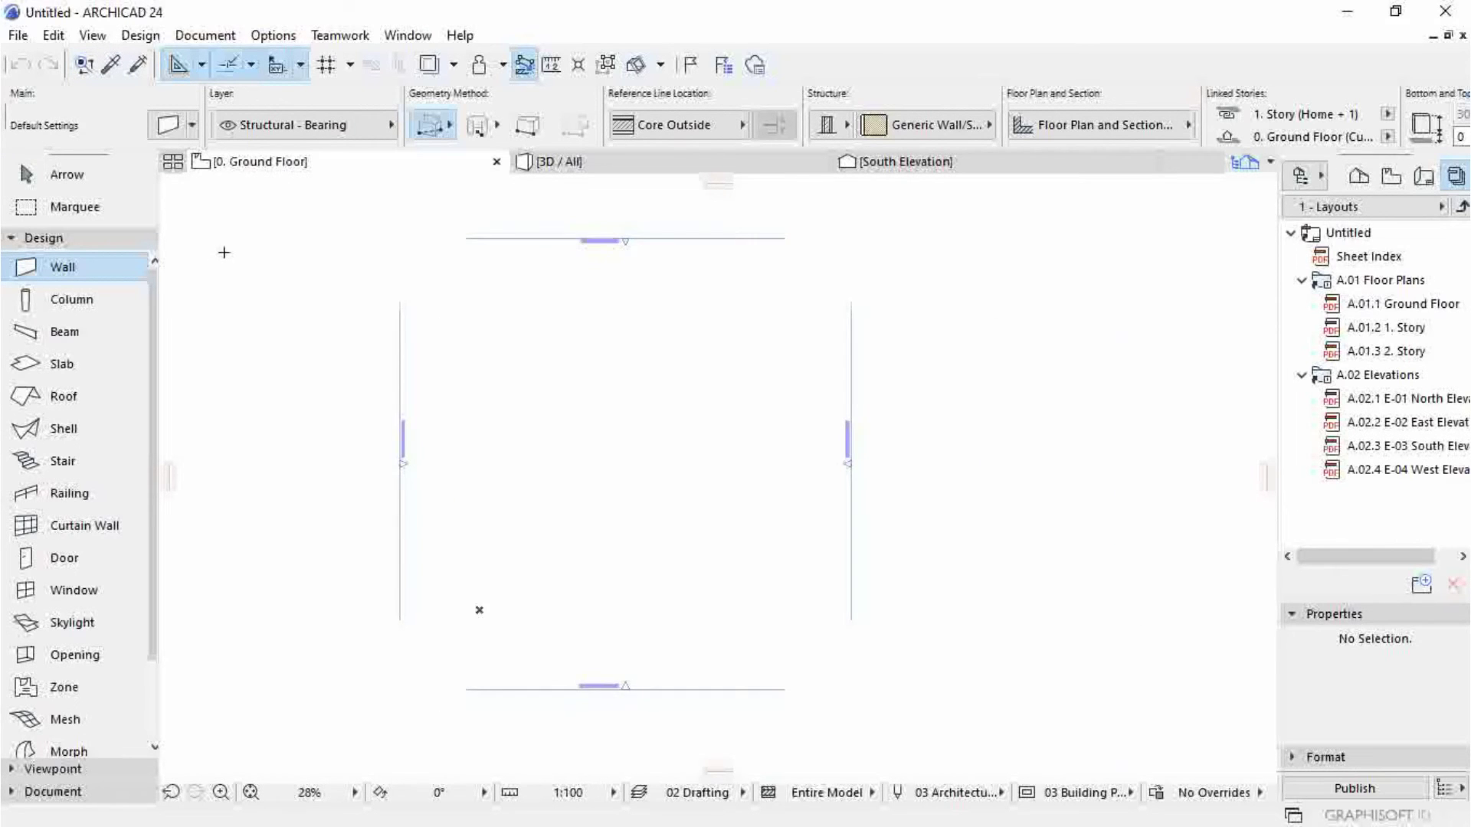
pyautogui.scroll(1, 215, 252)
# Add US Legacy Stair Objects for ARCHICAD 21.lcf from Downloads in Library Manager and confirm
pyautogui.click(24, 35)
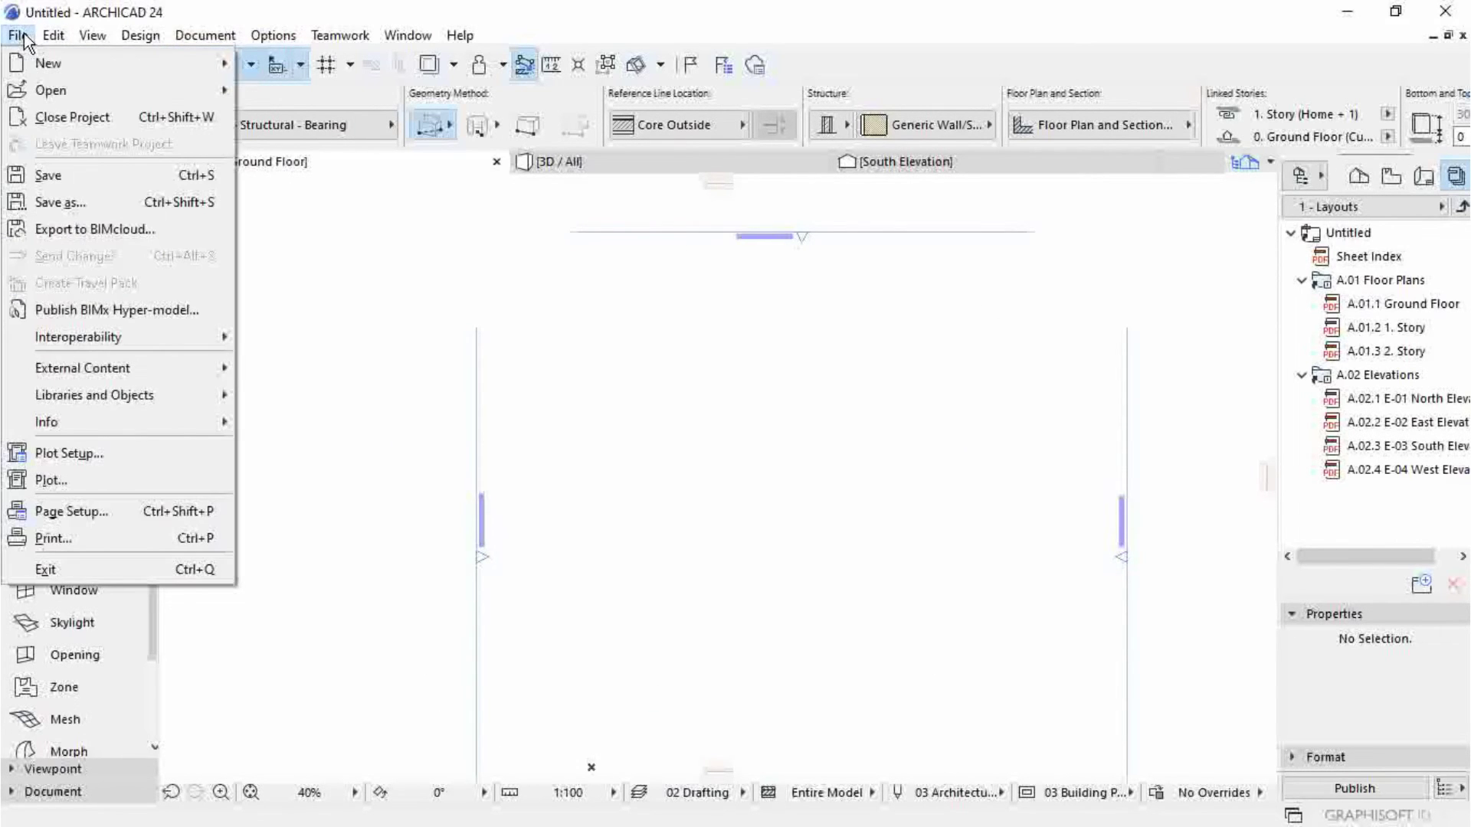
pyautogui.click(18, 35)
pyautogui.click(18, 36)
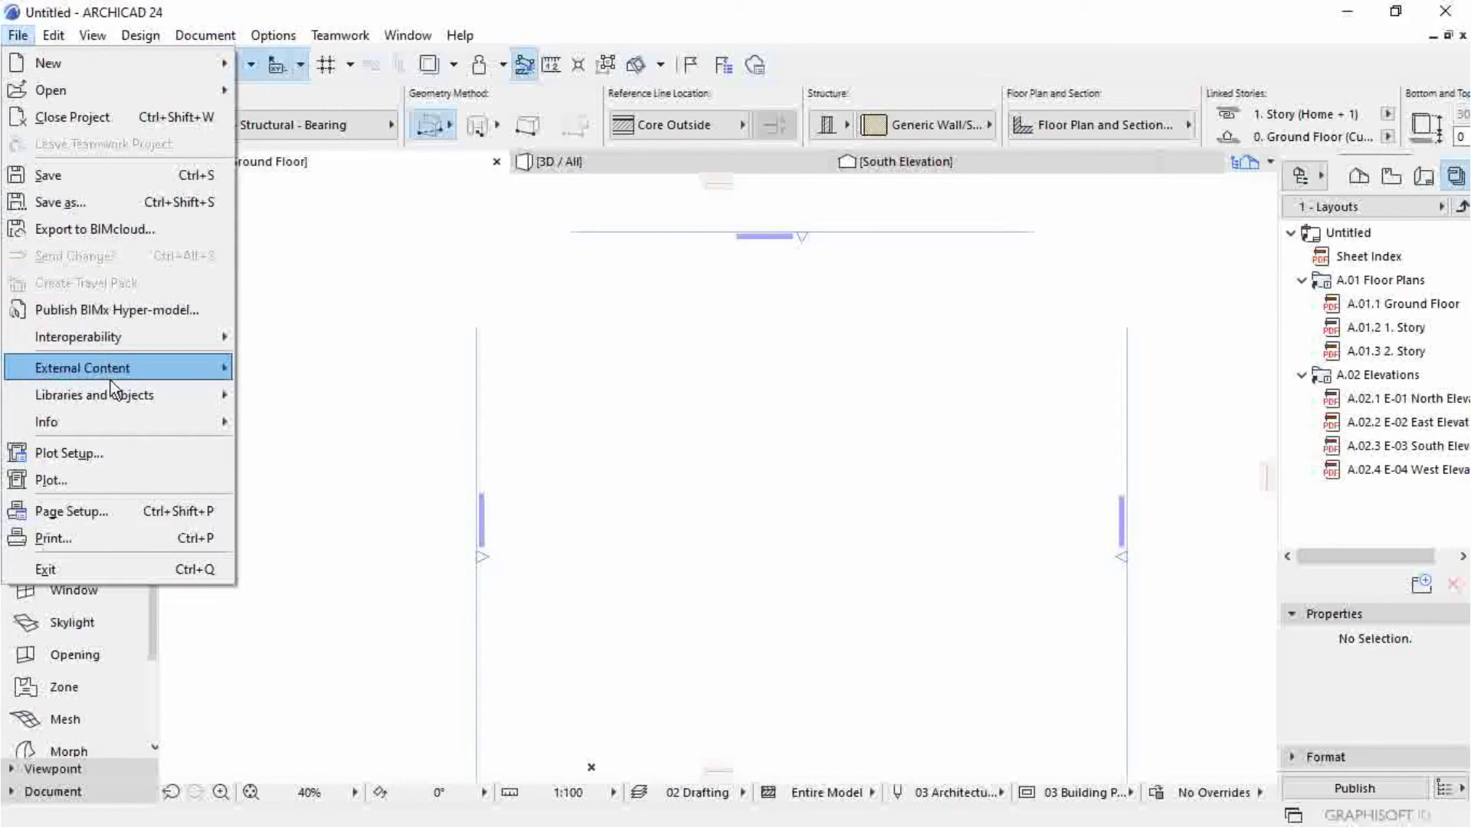
pyautogui.moveTo(111, 390)
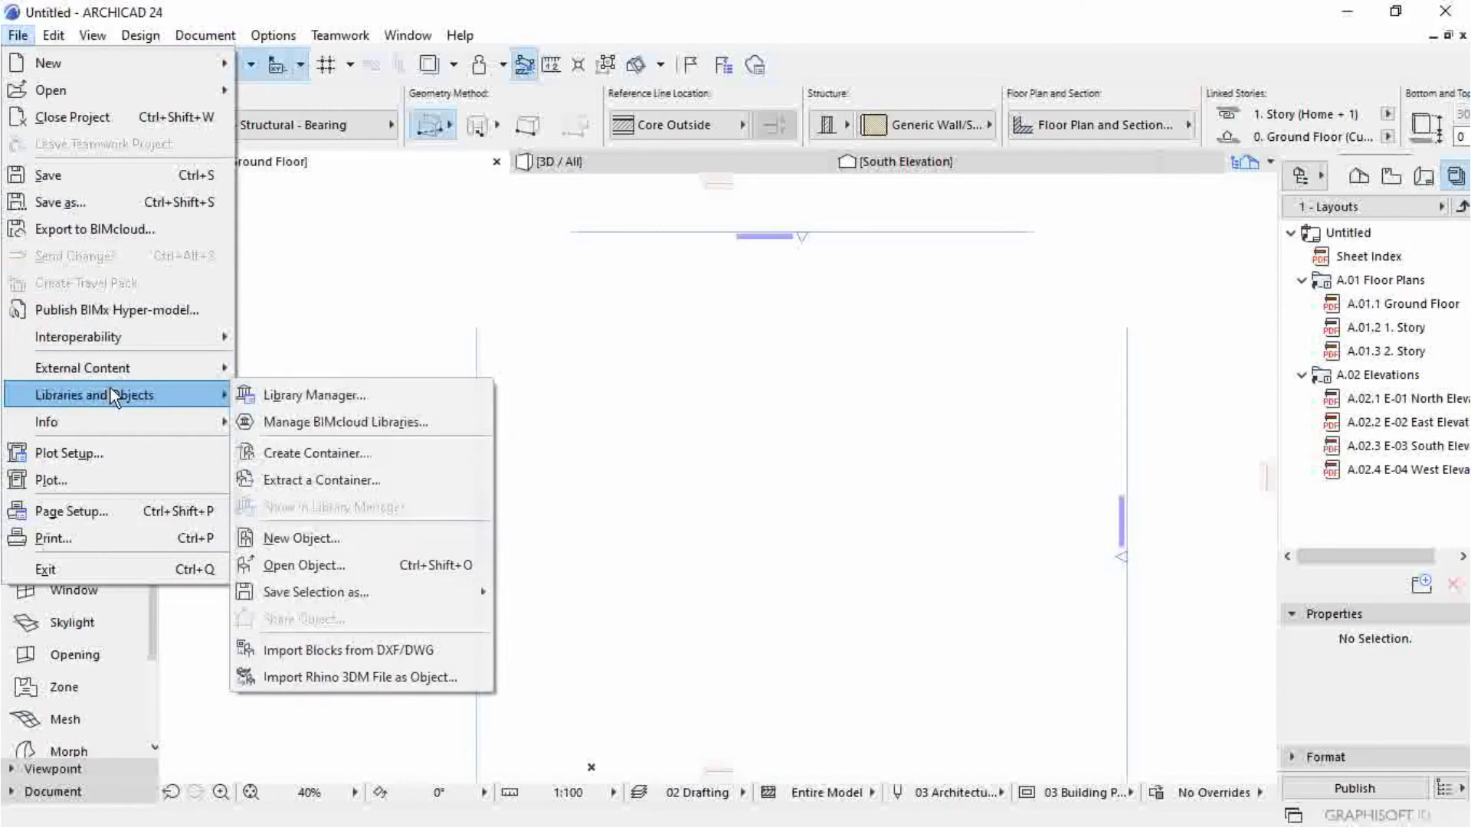
pyautogui.click(302, 394)
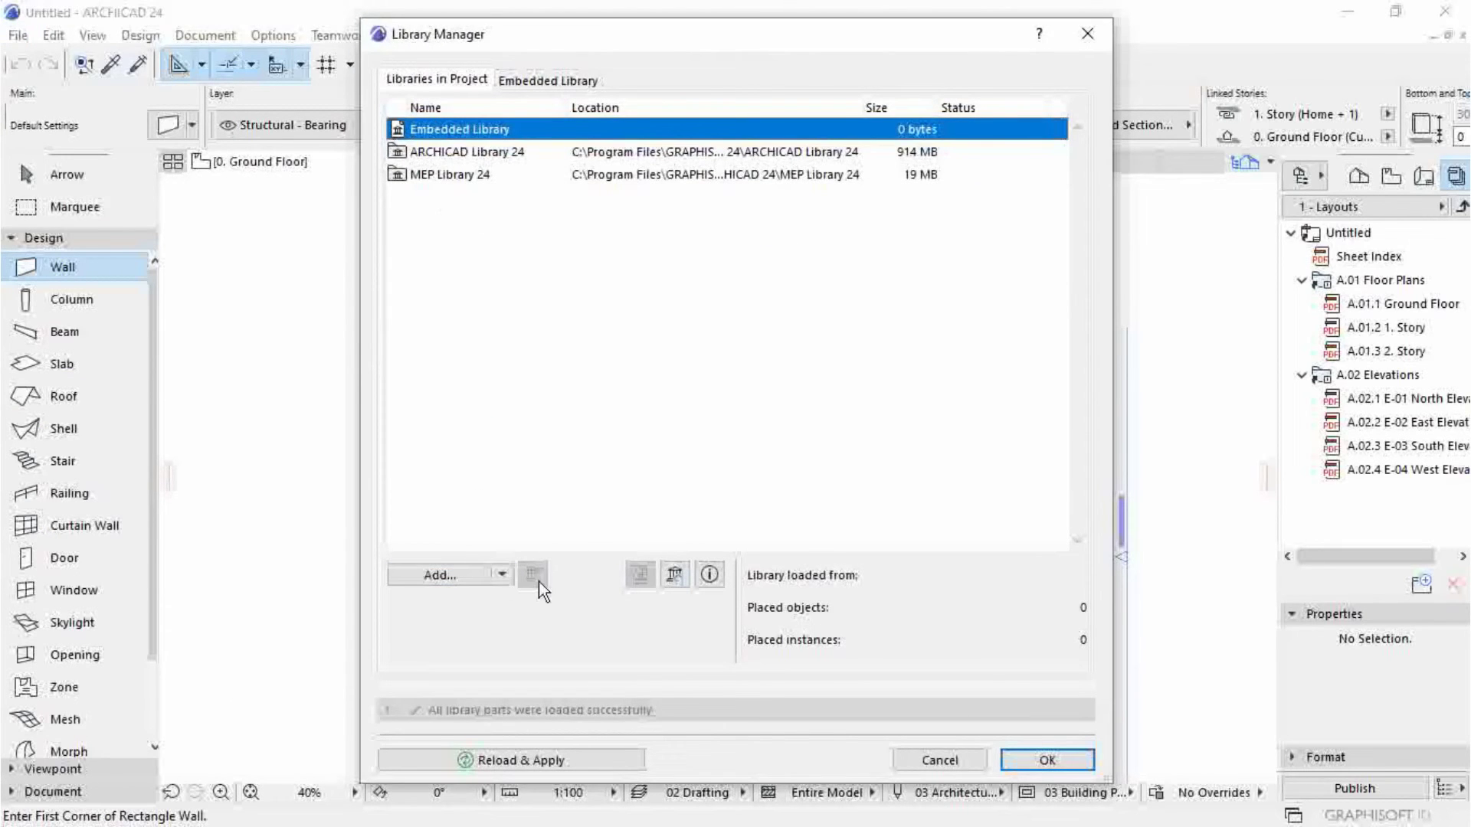
pyautogui.click(443, 575)
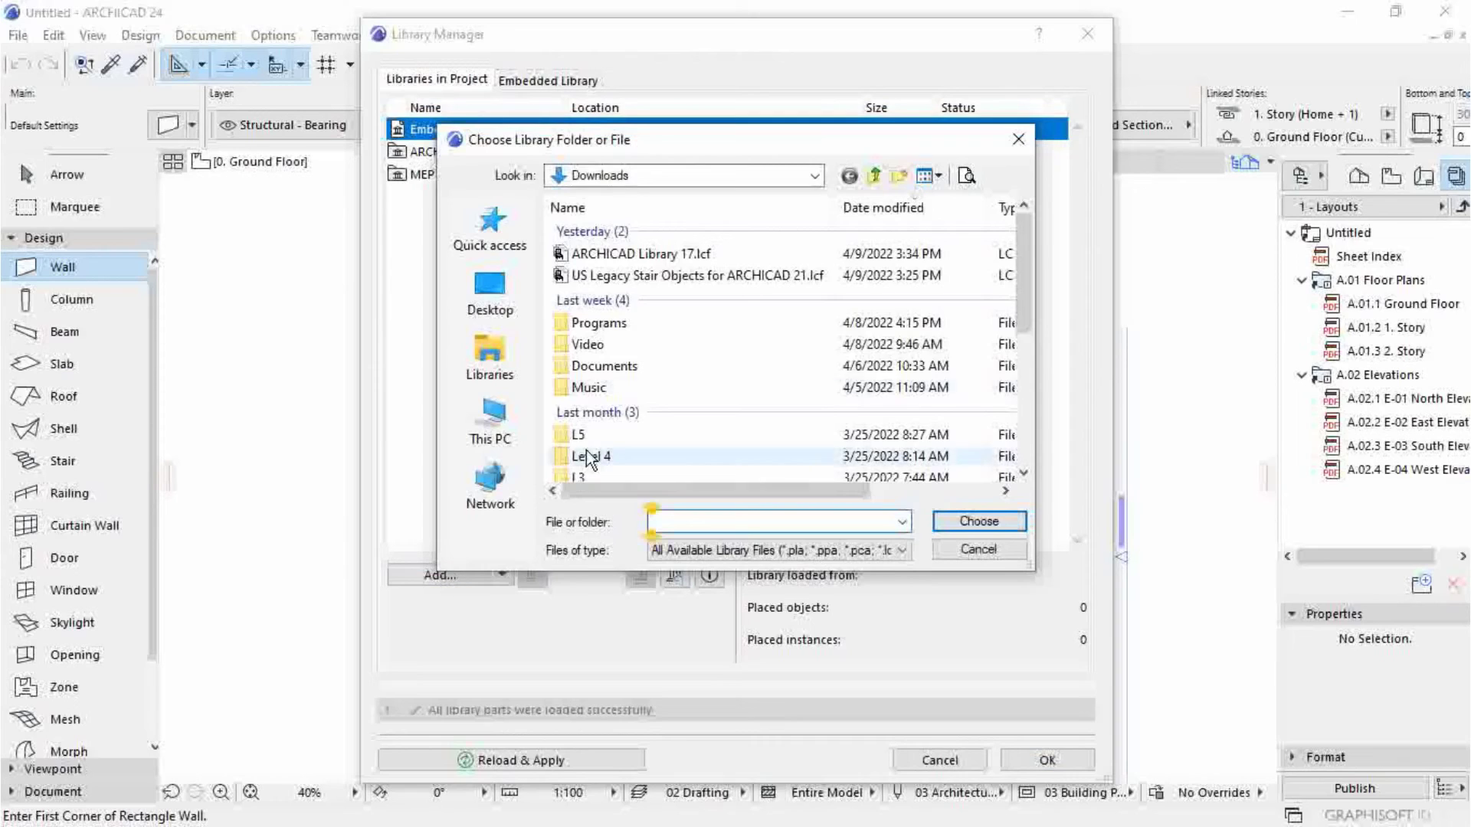
pyautogui.click(720, 273)
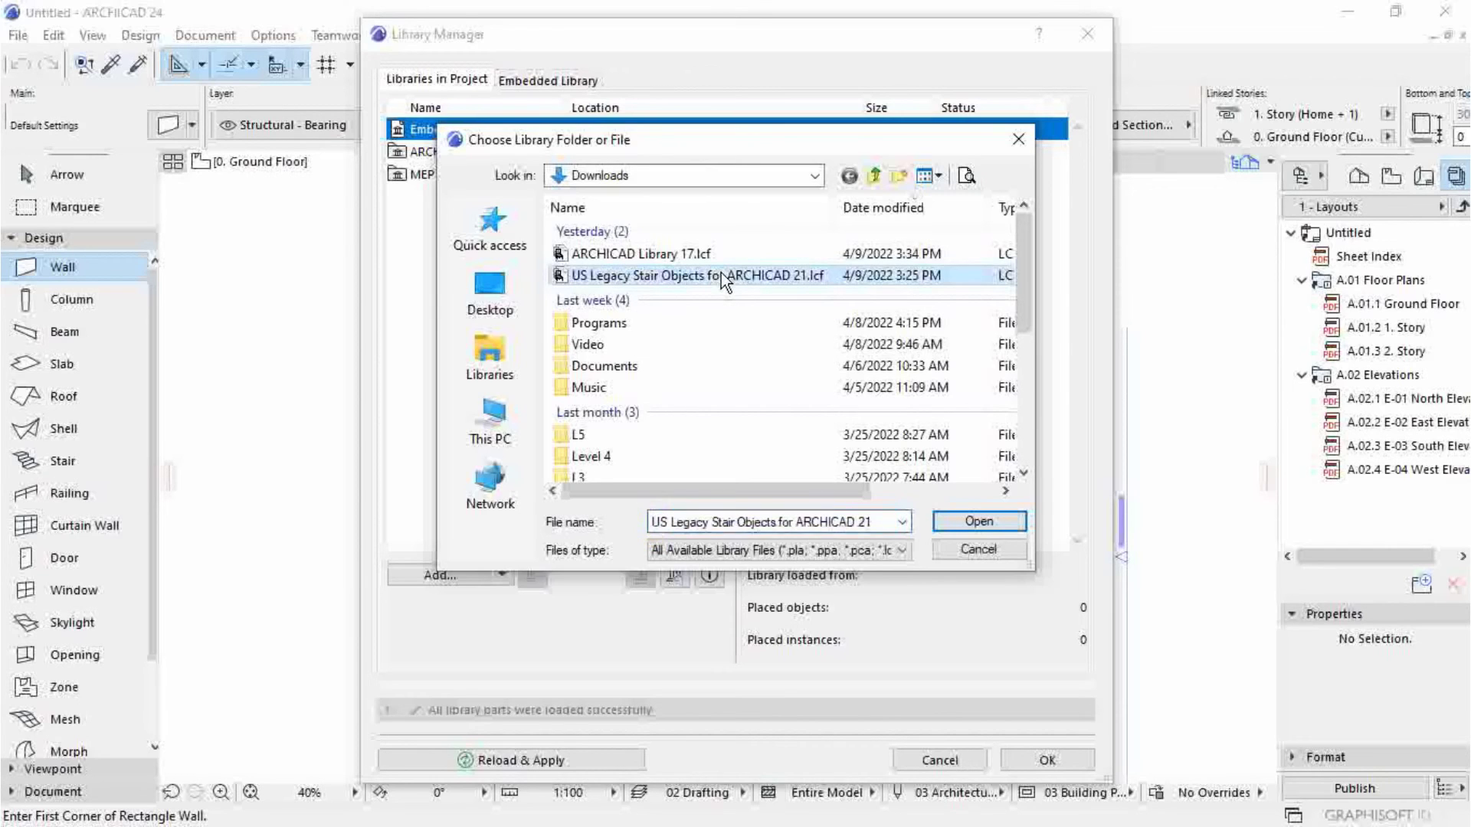
pyautogui.click(954, 521)
pyautogui.click(1028, 760)
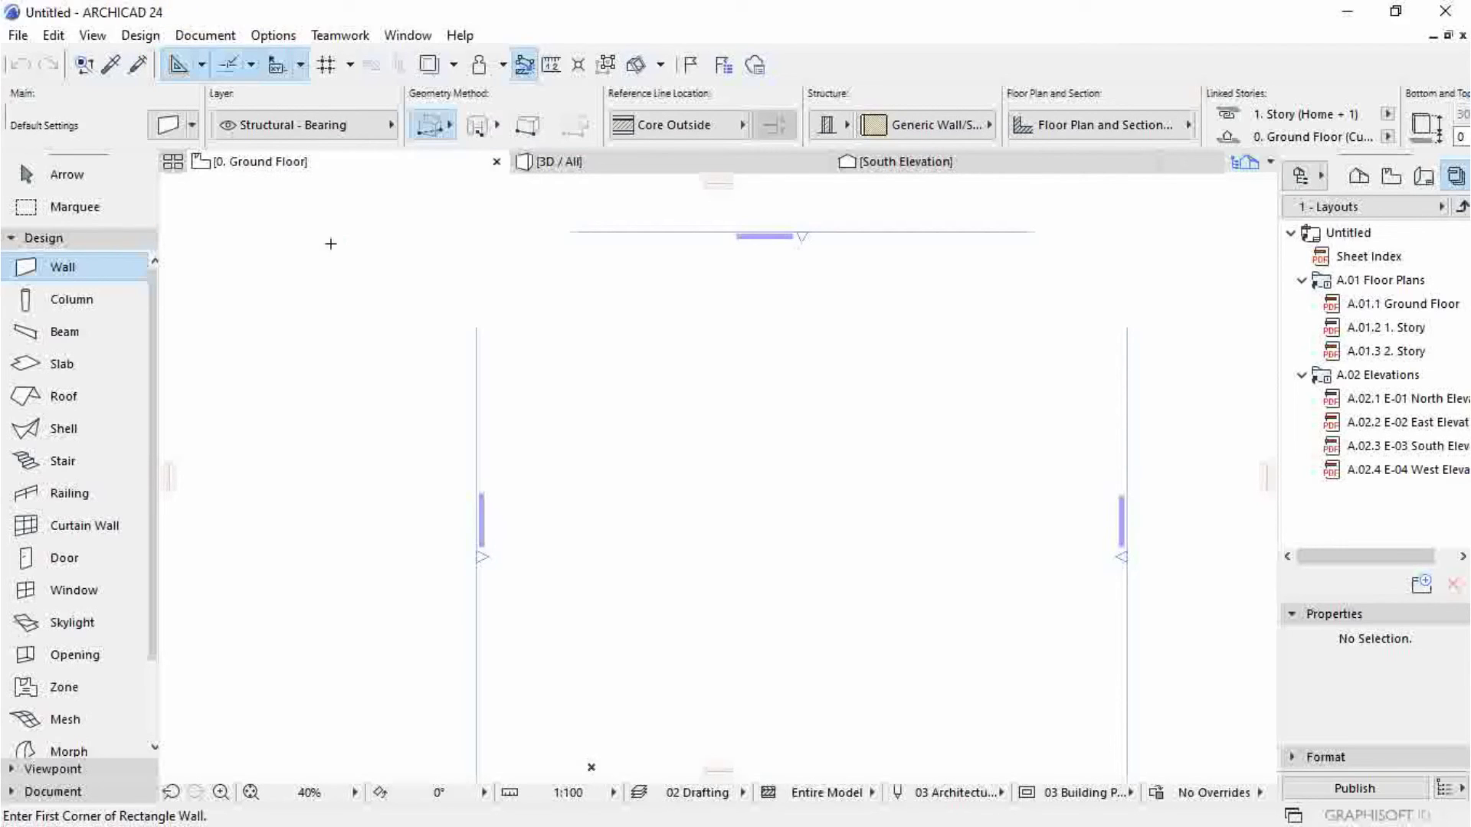
# Set Stair TwoLandings 21 from US Legacy Stair Objects > Stair Objects 21 as the default object
pyautogui.scroll(-2, 95, 541)
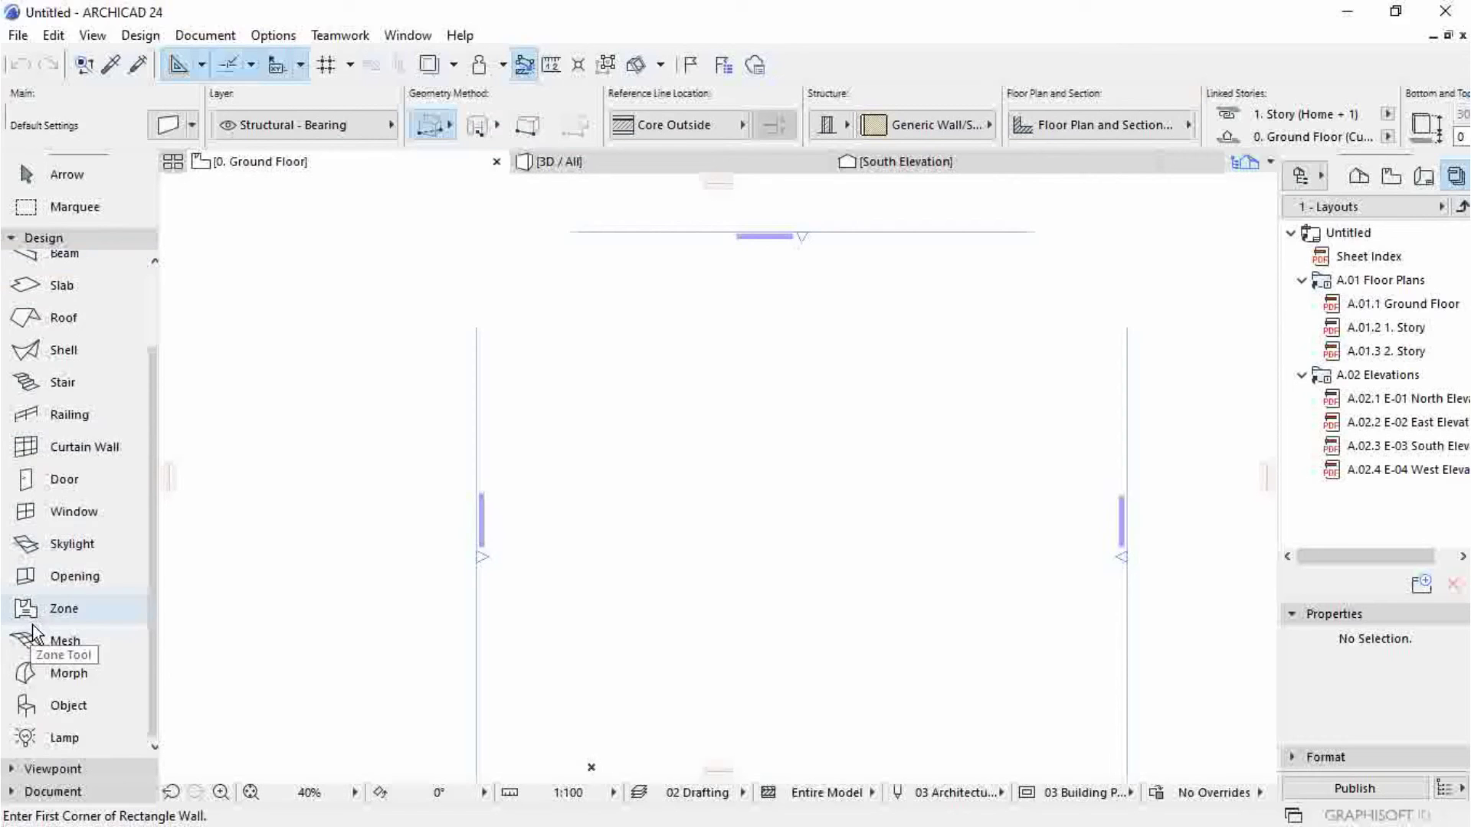
pyautogui.click(38, 706)
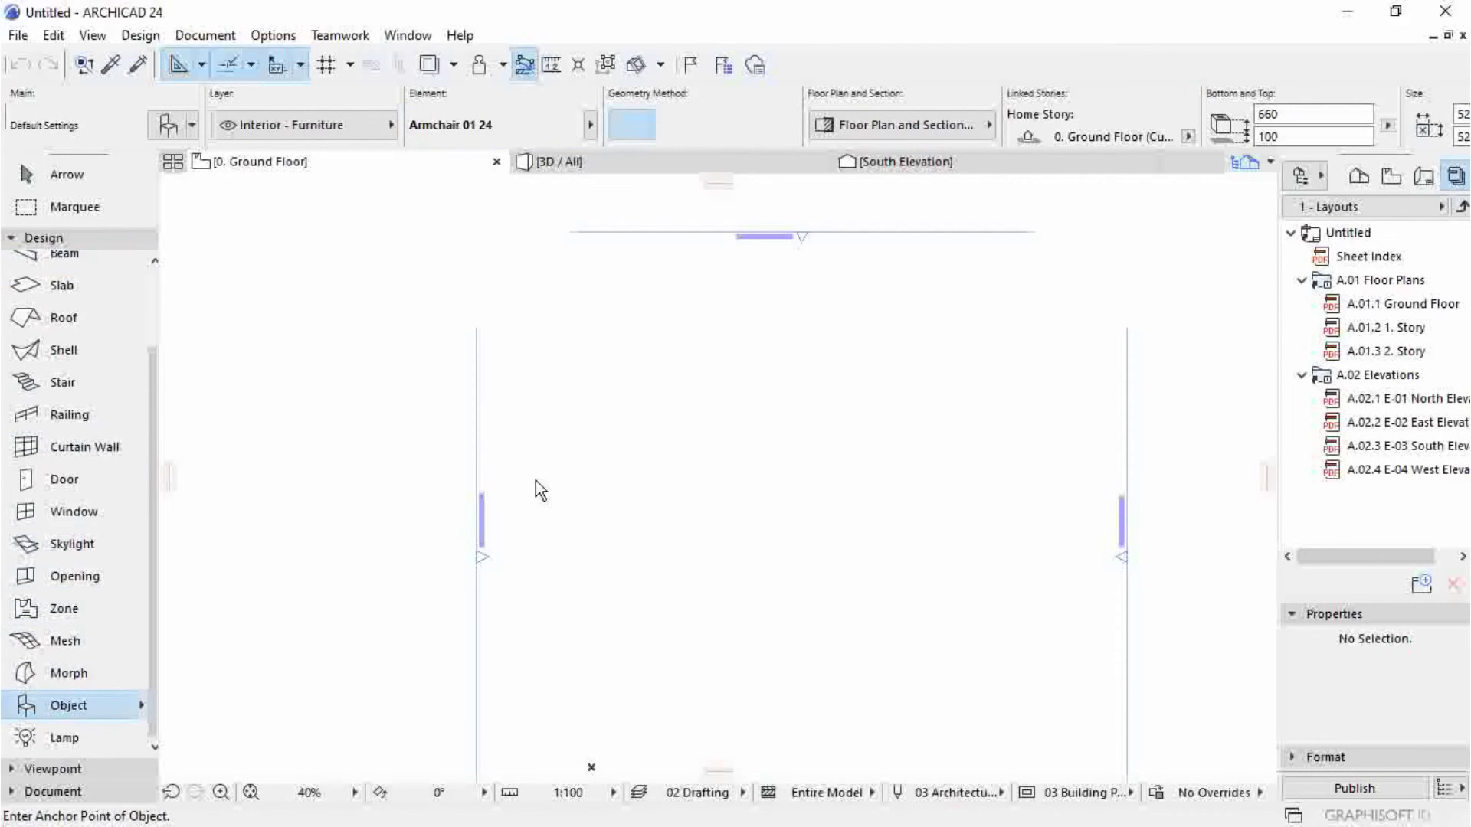
pyautogui.hotkey('ctrl', 't')
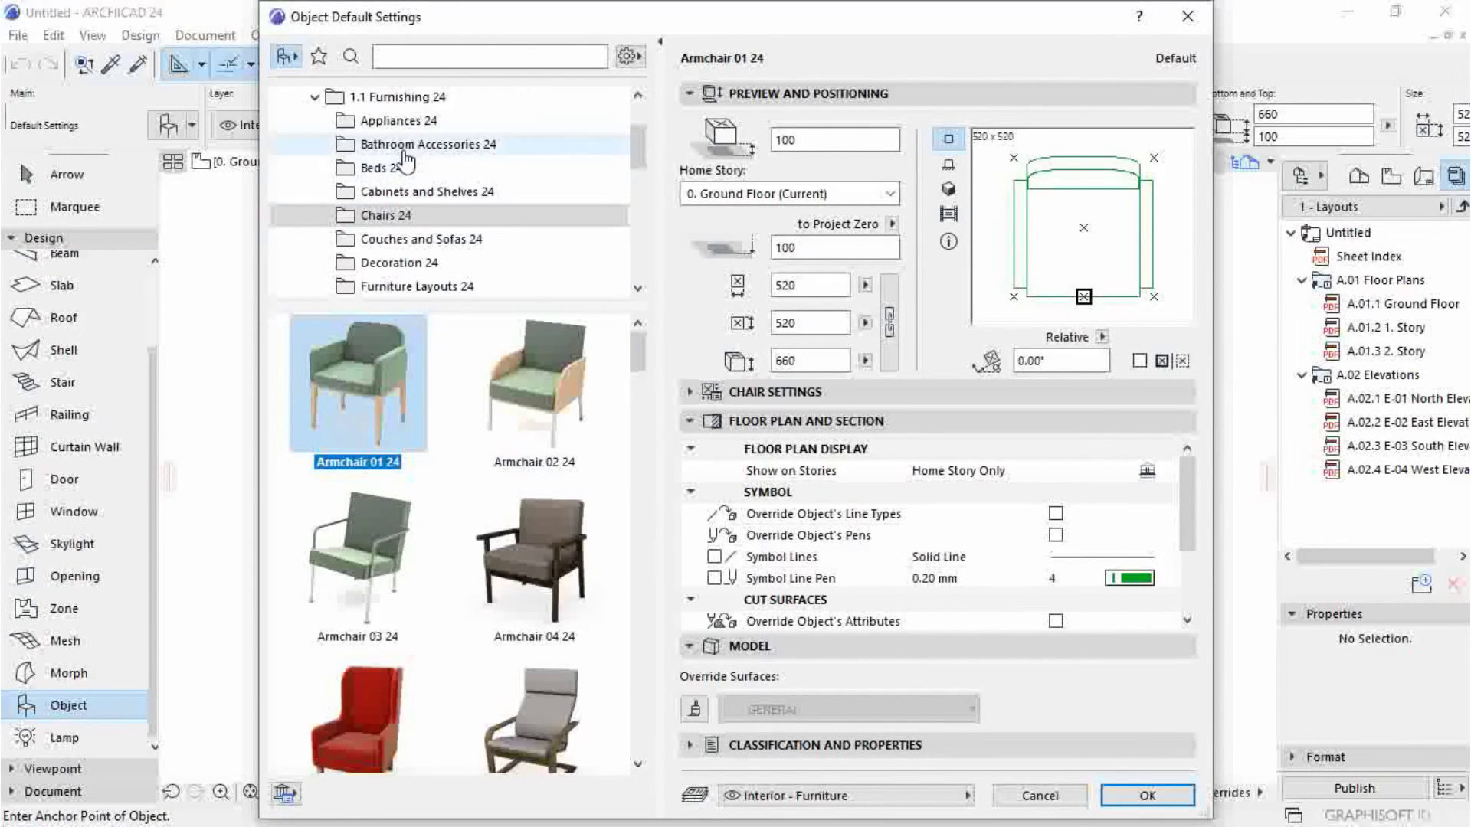
pyautogui.scroll(-10, 406, 160)
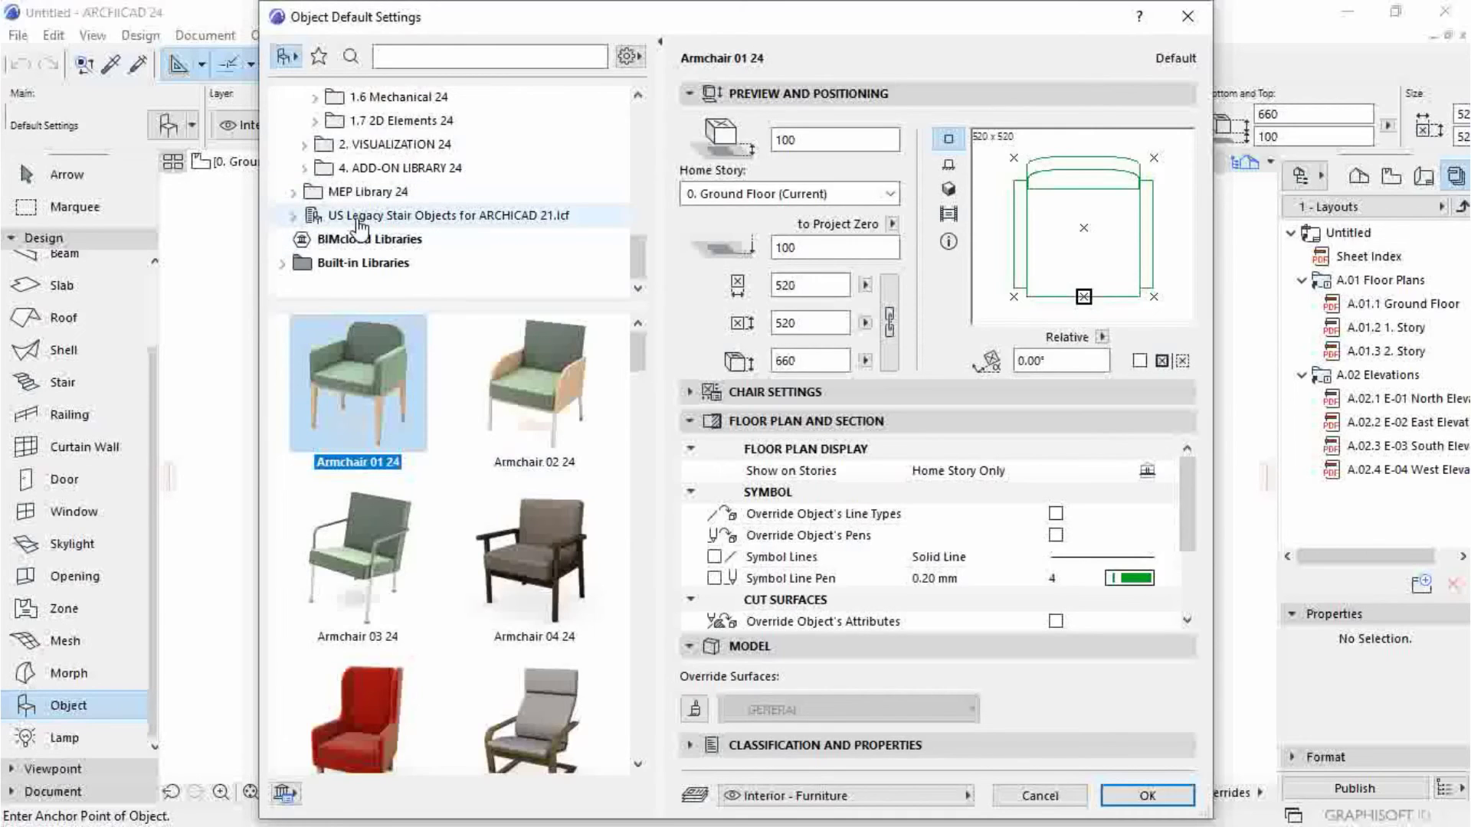
pyautogui.click(296, 223)
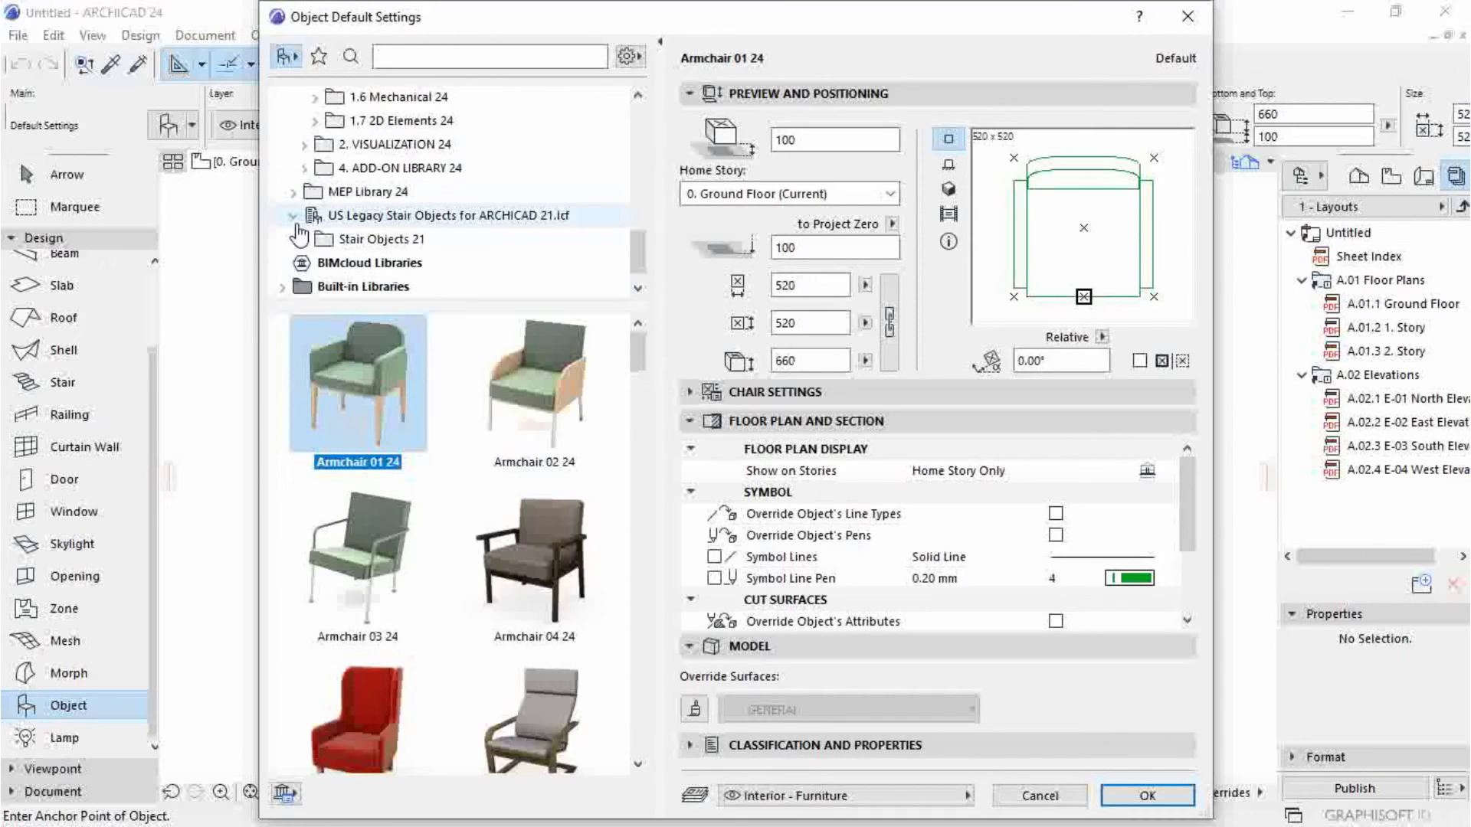
pyautogui.click(326, 240)
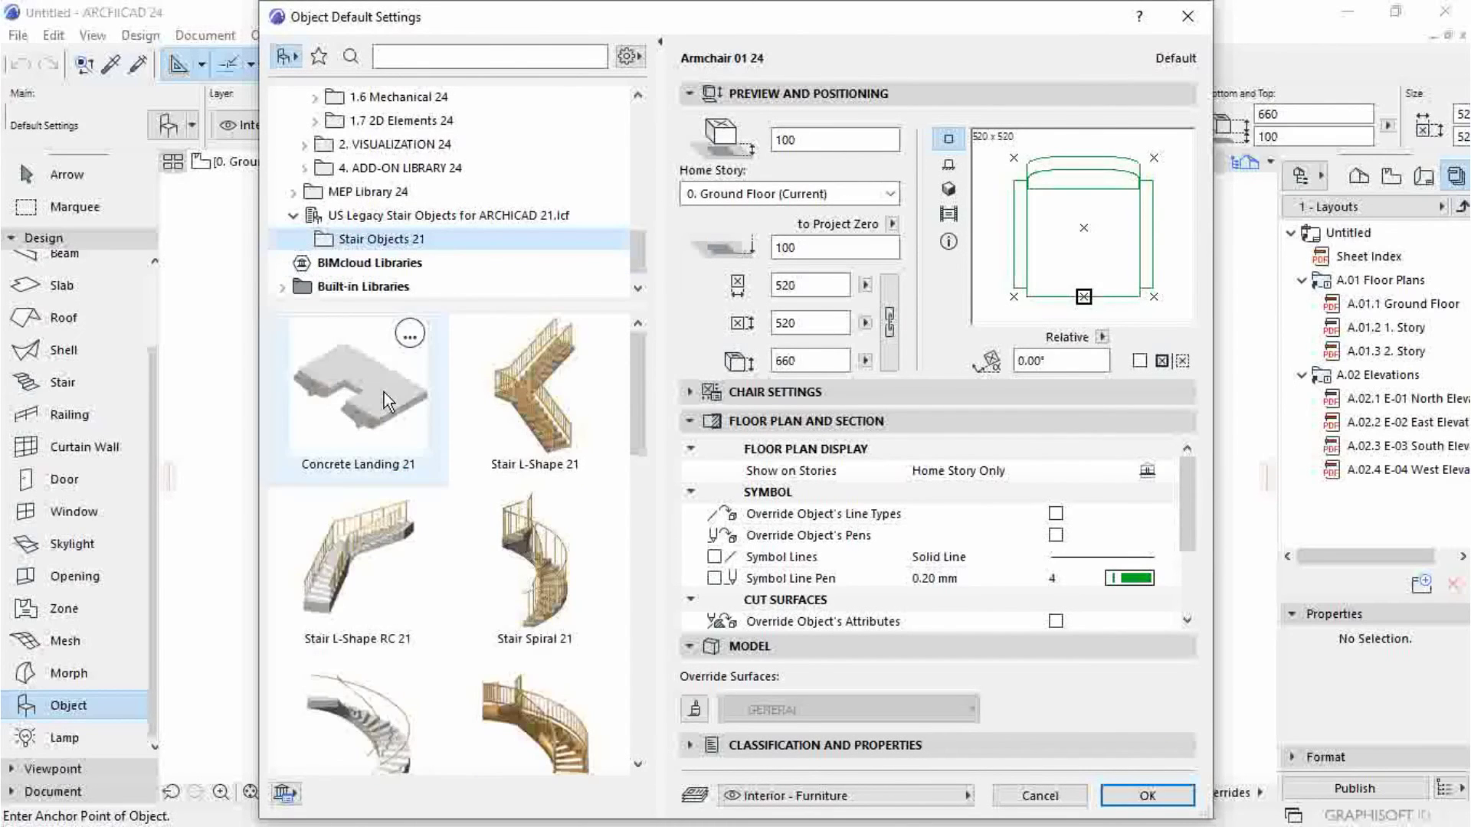
pyautogui.scroll(-8, 389, 403)
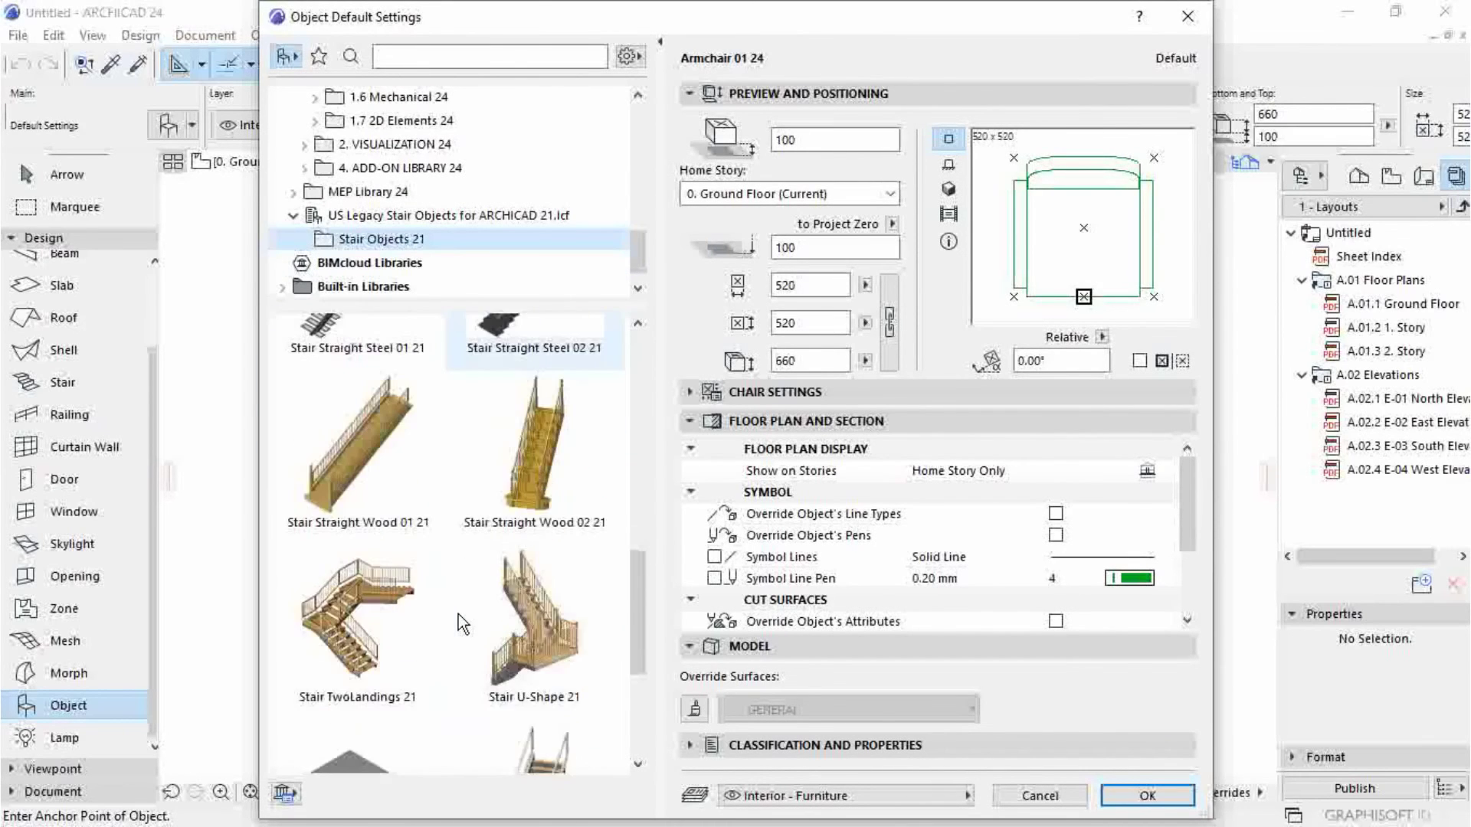
pyautogui.scroll(-3, 458, 613)
pyautogui.click(348, 460)
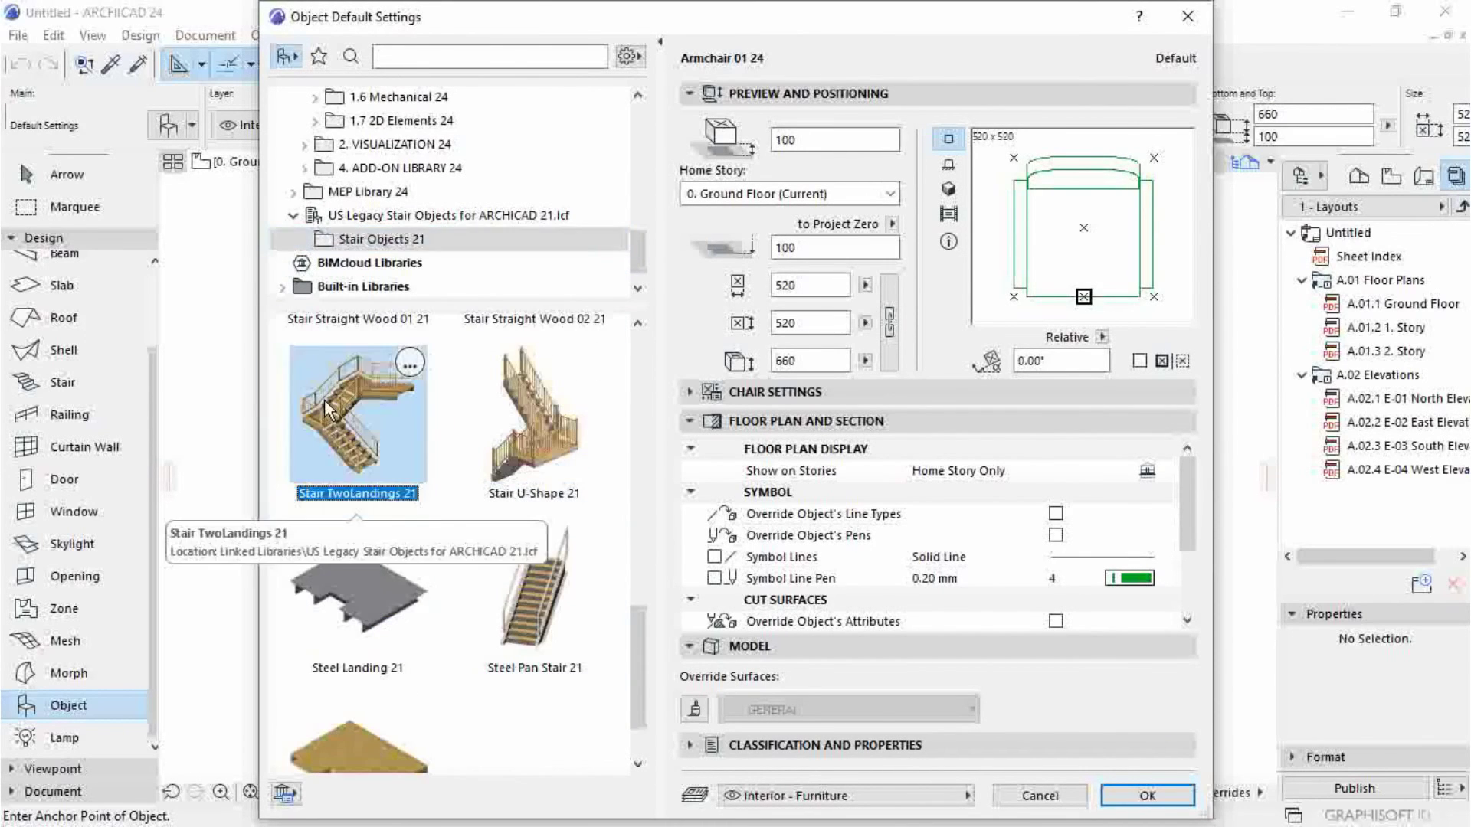
pyautogui.click(1147, 796)
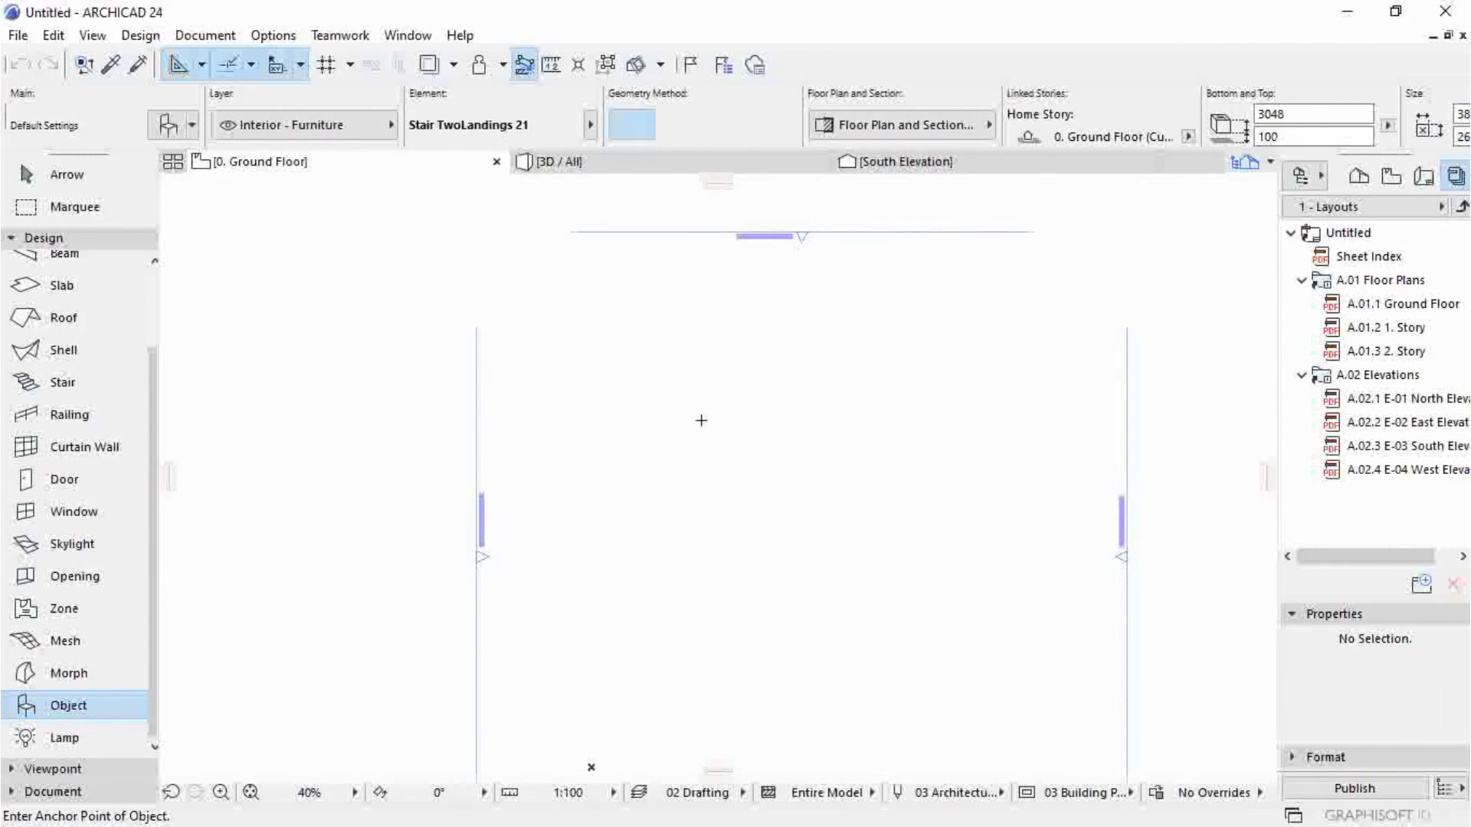
# Place Stair TwoLandings 21 between the Ground Floor walls and reopen its object settings
pyautogui.click(701, 420)
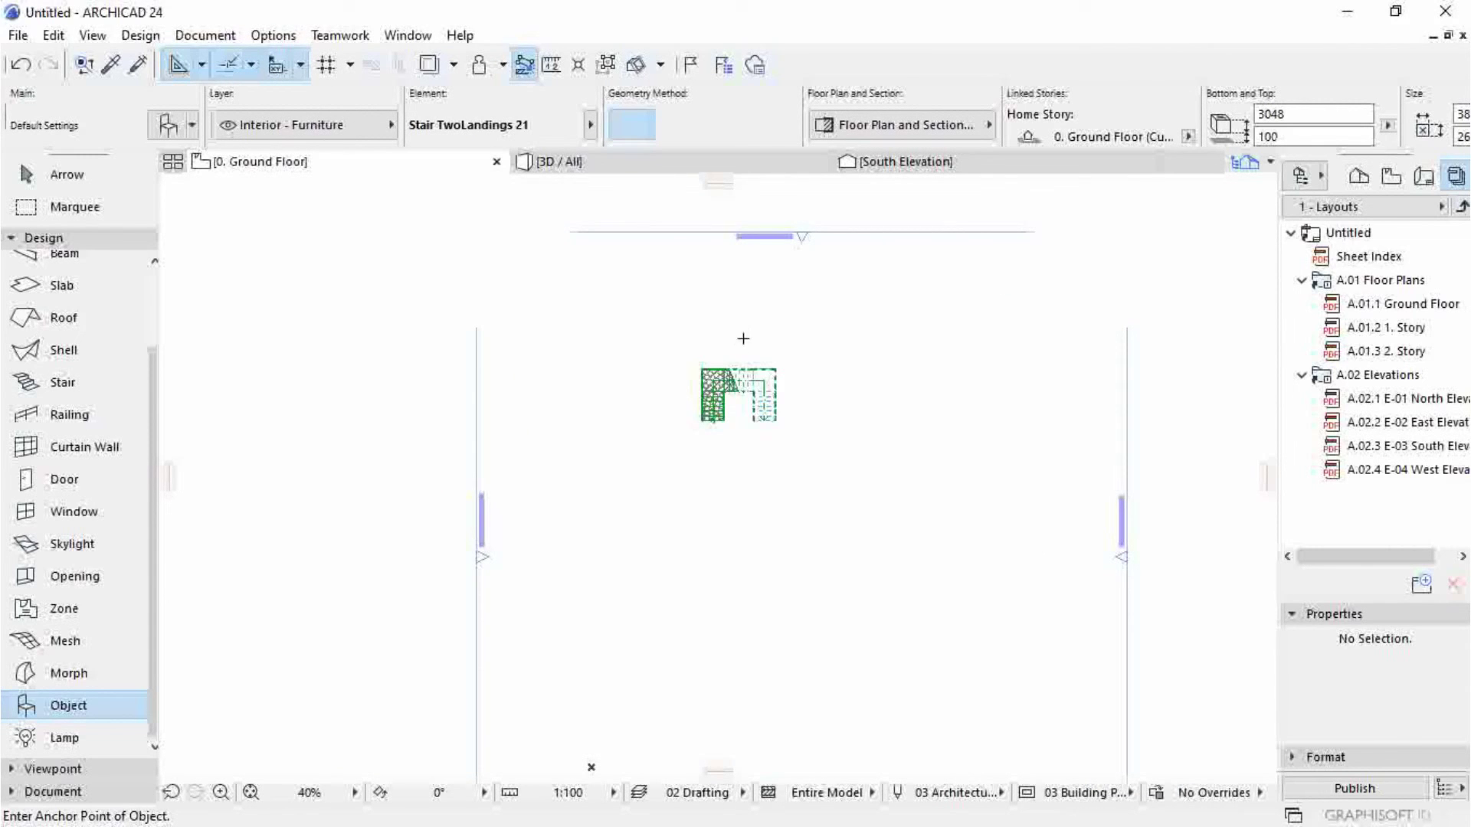
pyautogui.scroll(10, 727, 387)
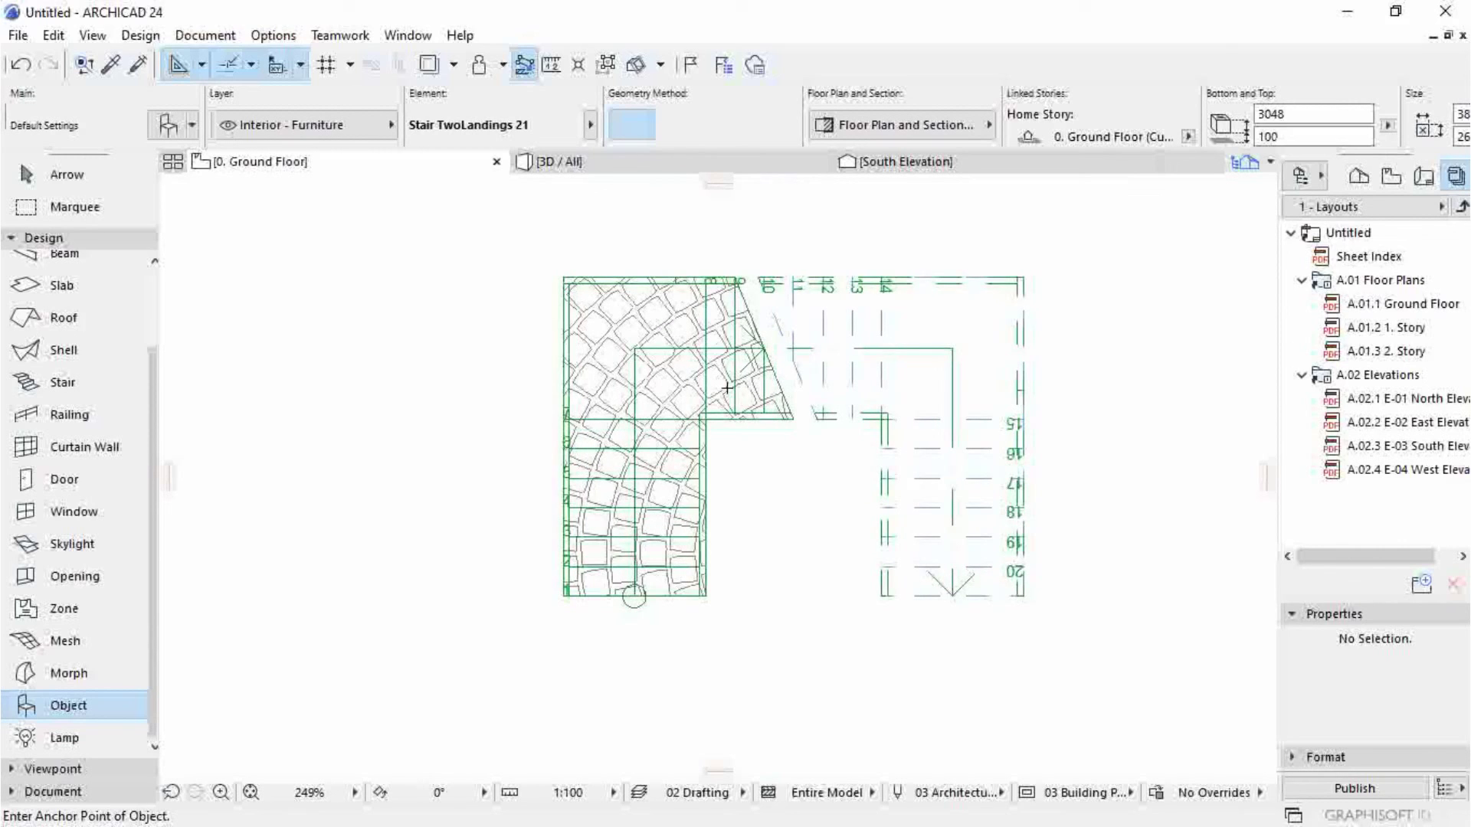
pyautogui.click(170, 122)
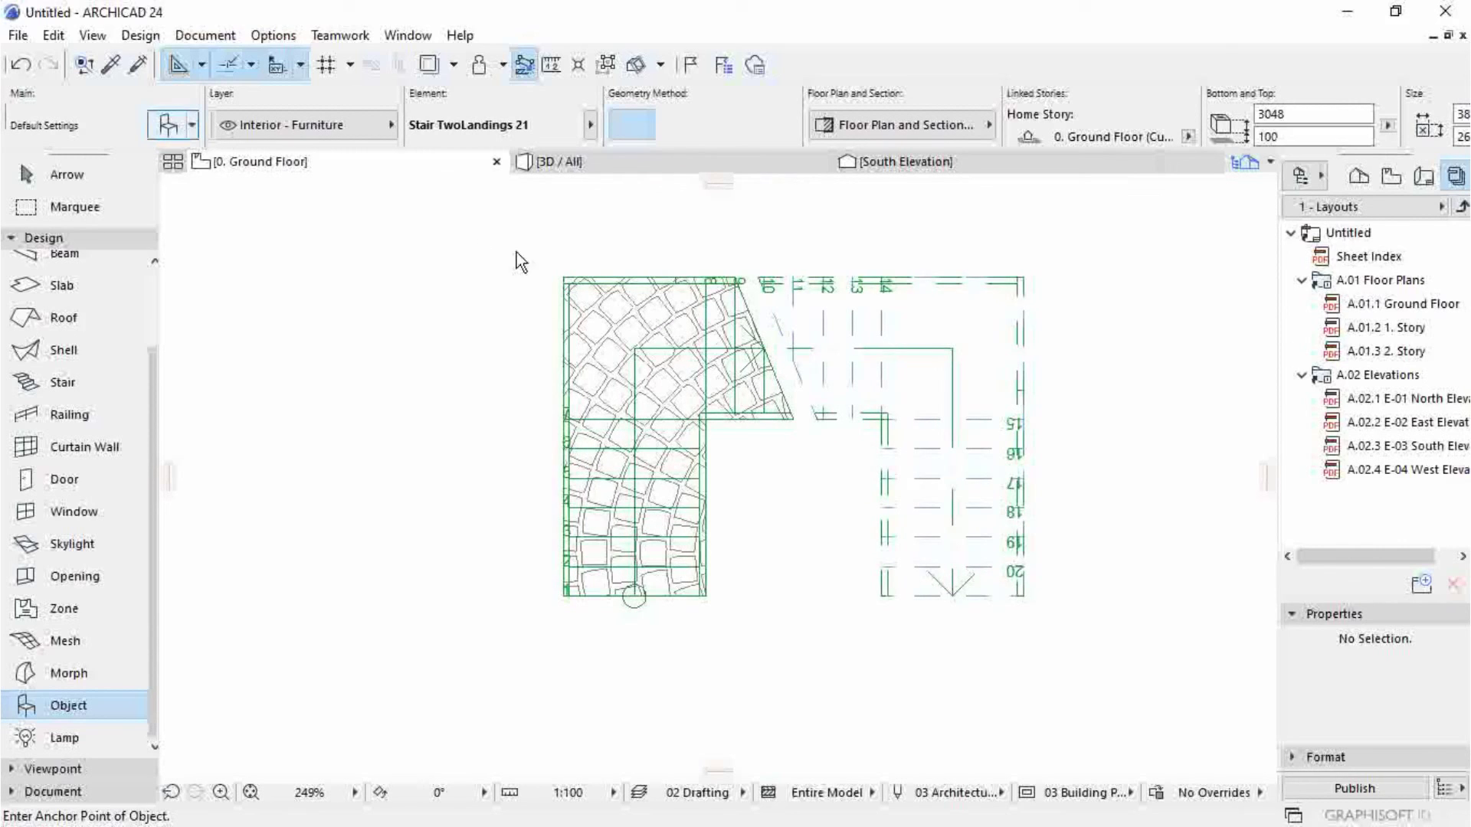